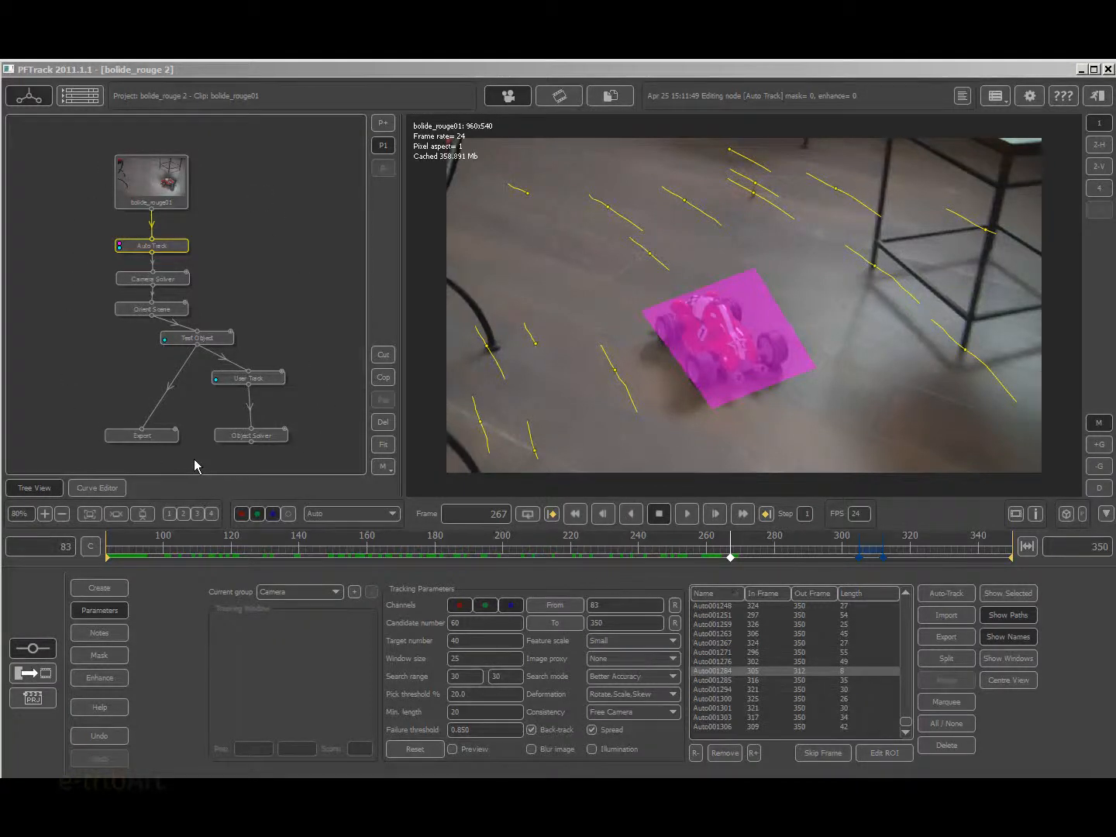
Align the Test Object node beneath Orient Scene and reposition the User Track, Object Solver and Export nodes in the node tree.
left_click_drag(214, 341, 169, 350)
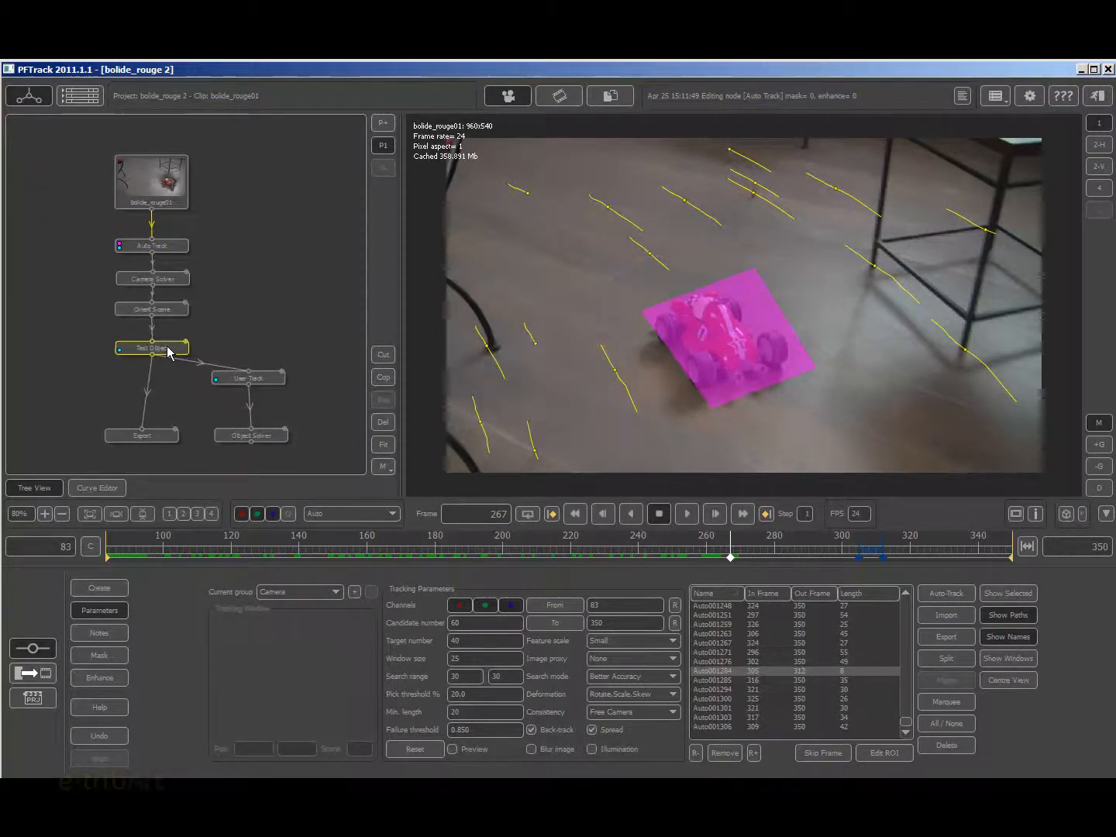
left_click_drag(243, 382, 235, 445)
left_click_drag(257, 388, 252, 393)
left_click_drag(164, 436, 169, 443)
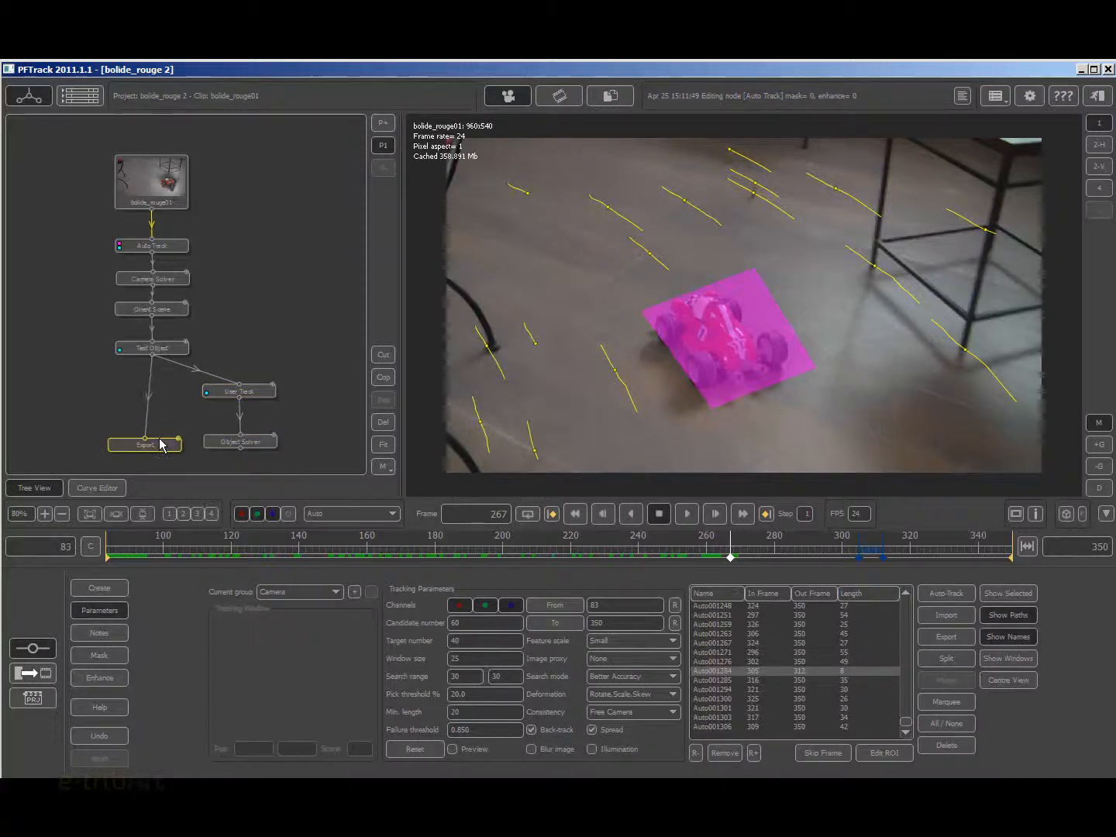
left_click(152, 349)
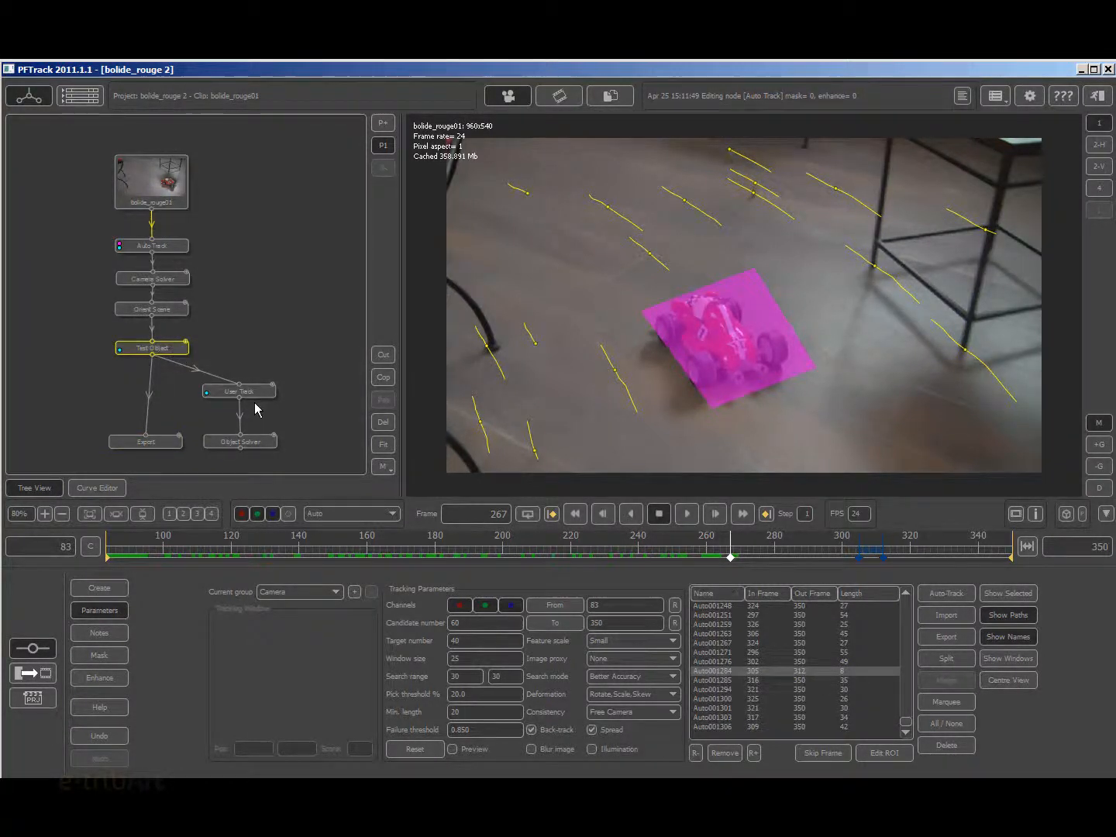
left_click(148, 443)
left_click(231, 443, "shift")
left_click(232, 446)
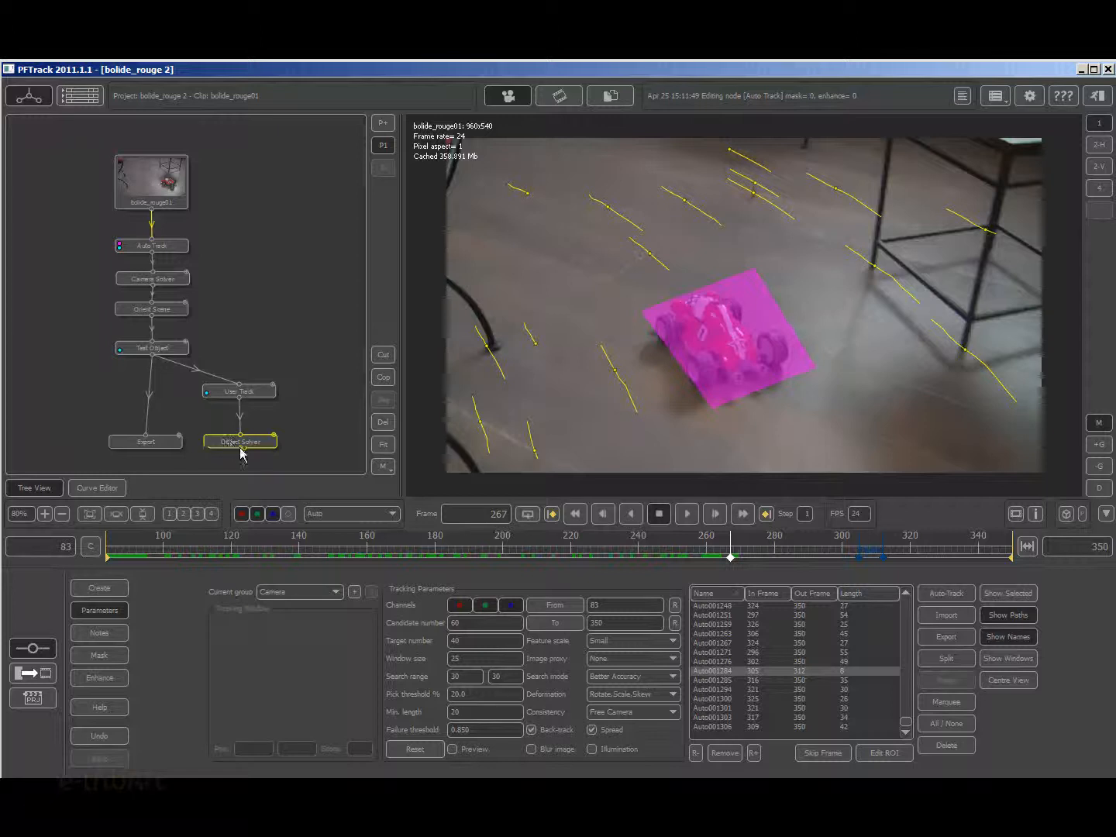
Move the bolide_rouge01 clip node away from the tree's column and place it back above Auto Track.
left_click_drag(166, 185, 82, 167)
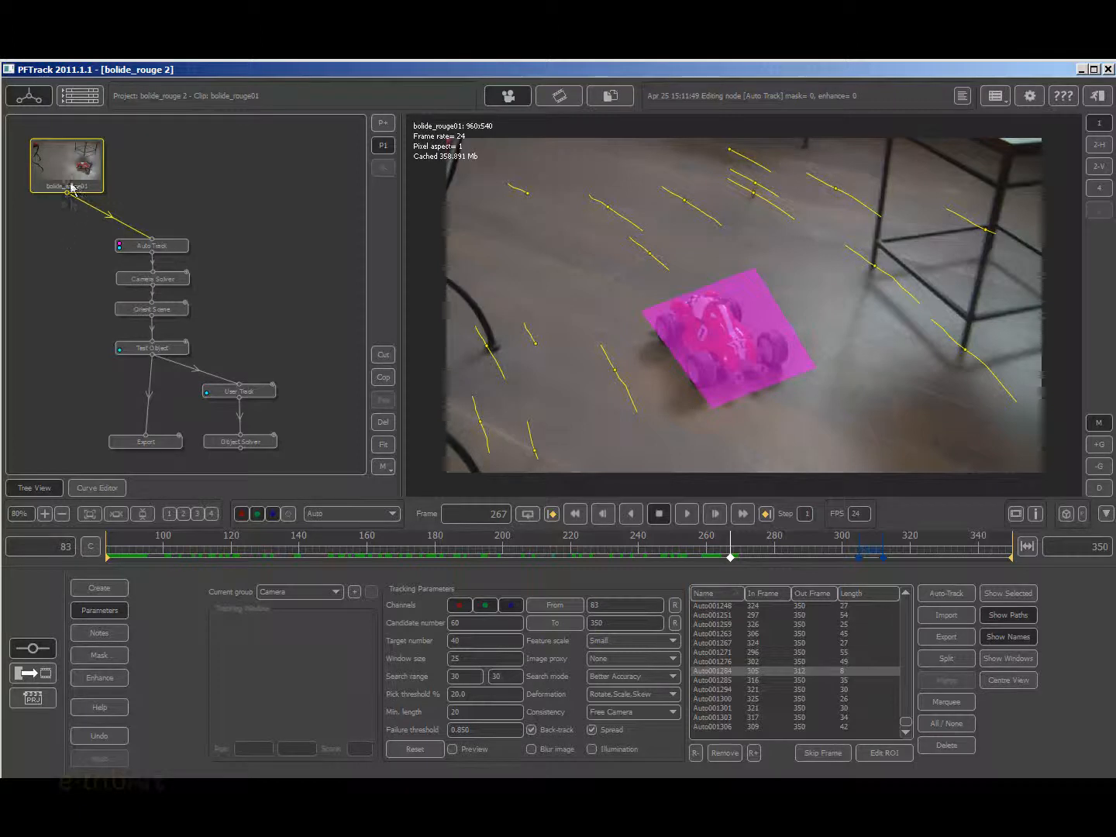
left_click_drag(70, 173, 155, 189)
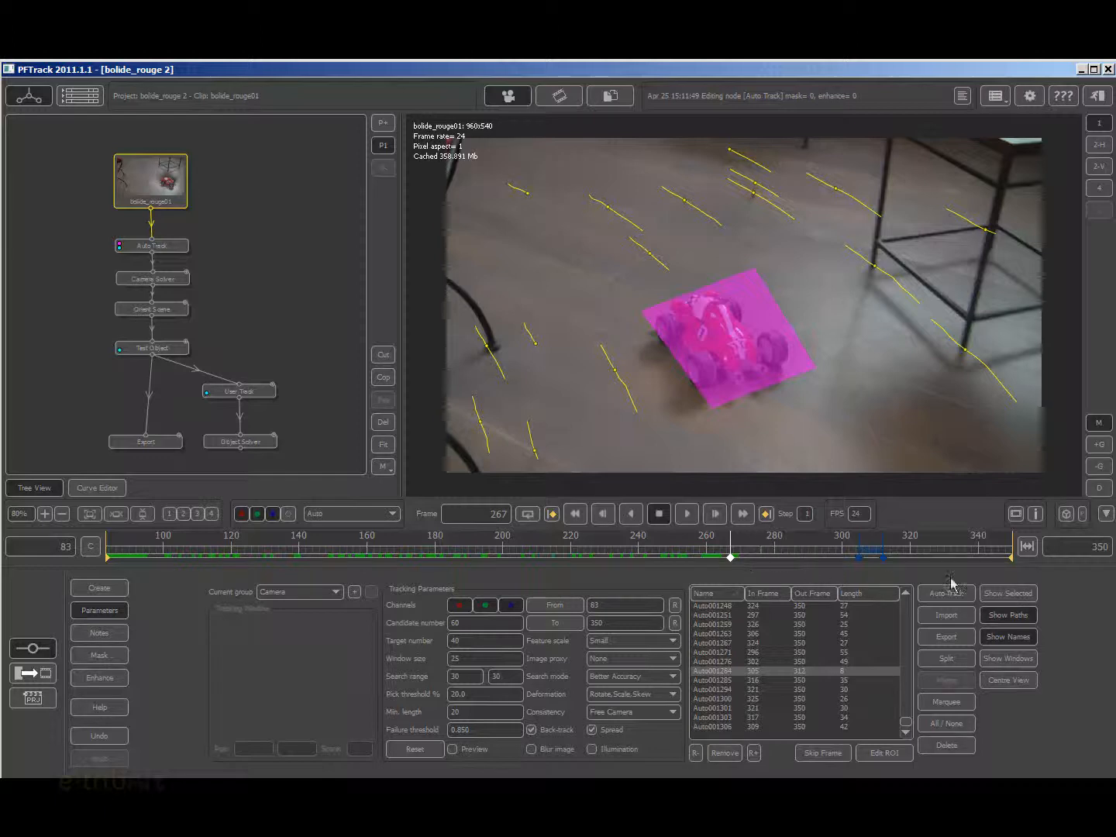
Go to frame 193 and review the parameters of the bolide_rouge01 clip, Test Object and Auto Track nodes.
left_click_drag(730, 557, 419, 557)
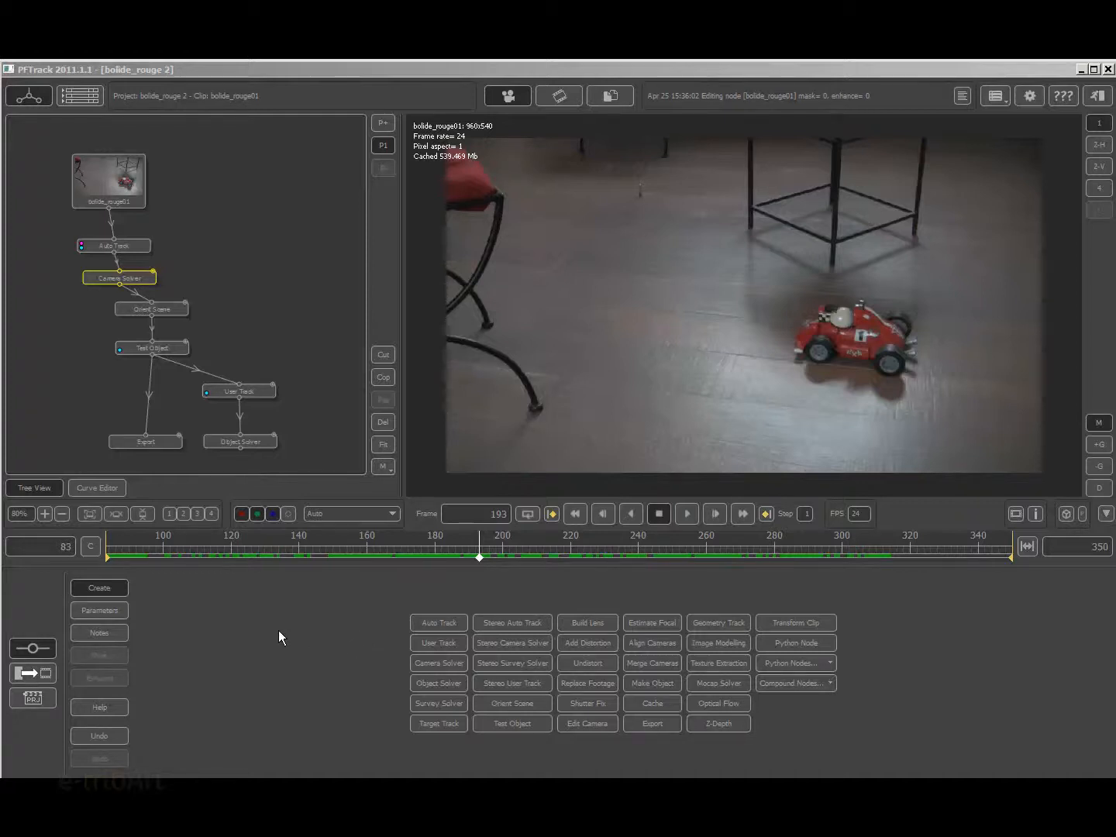
left_click(107, 613)
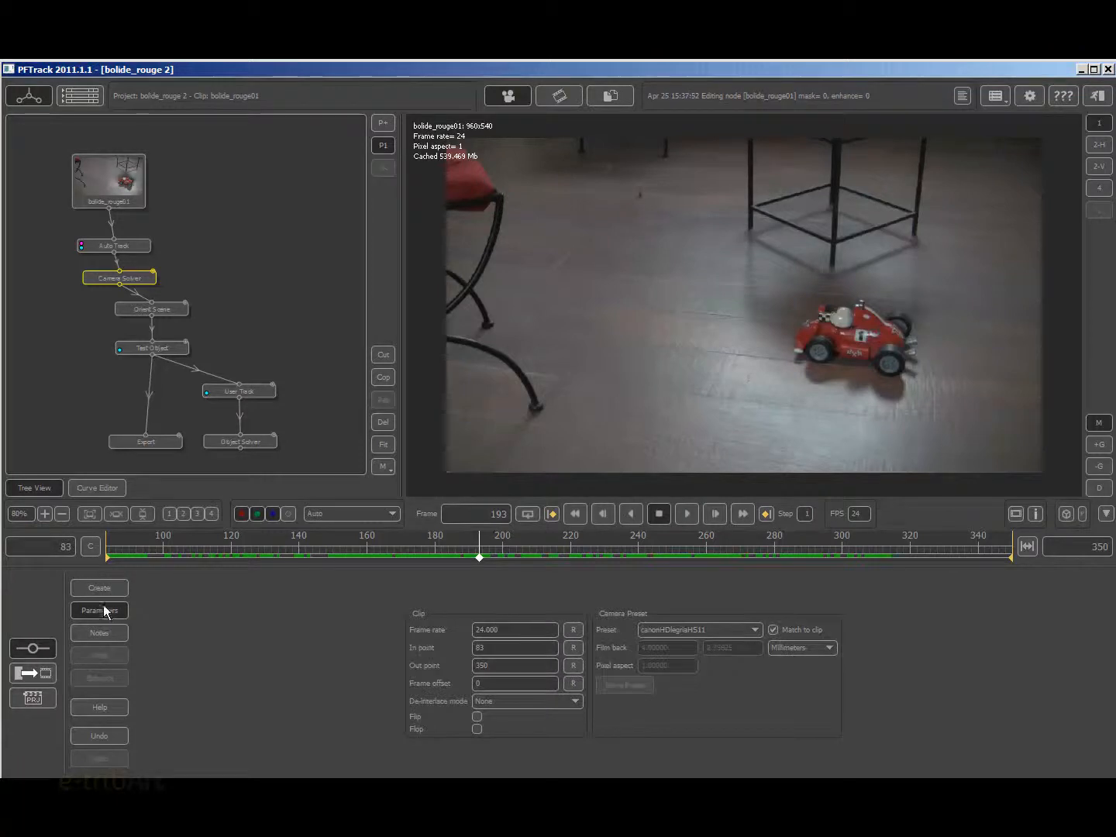
left_click(169, 350)
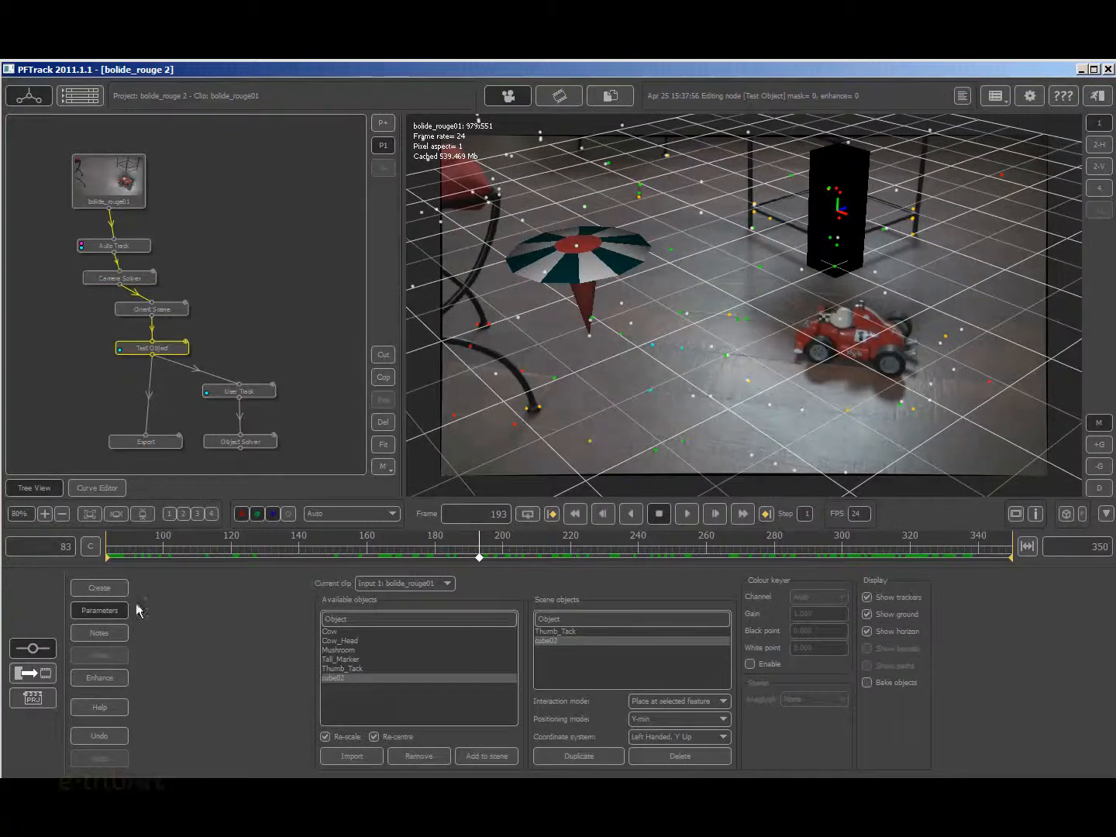
left_click(99, 609)
left_click(129, 249)
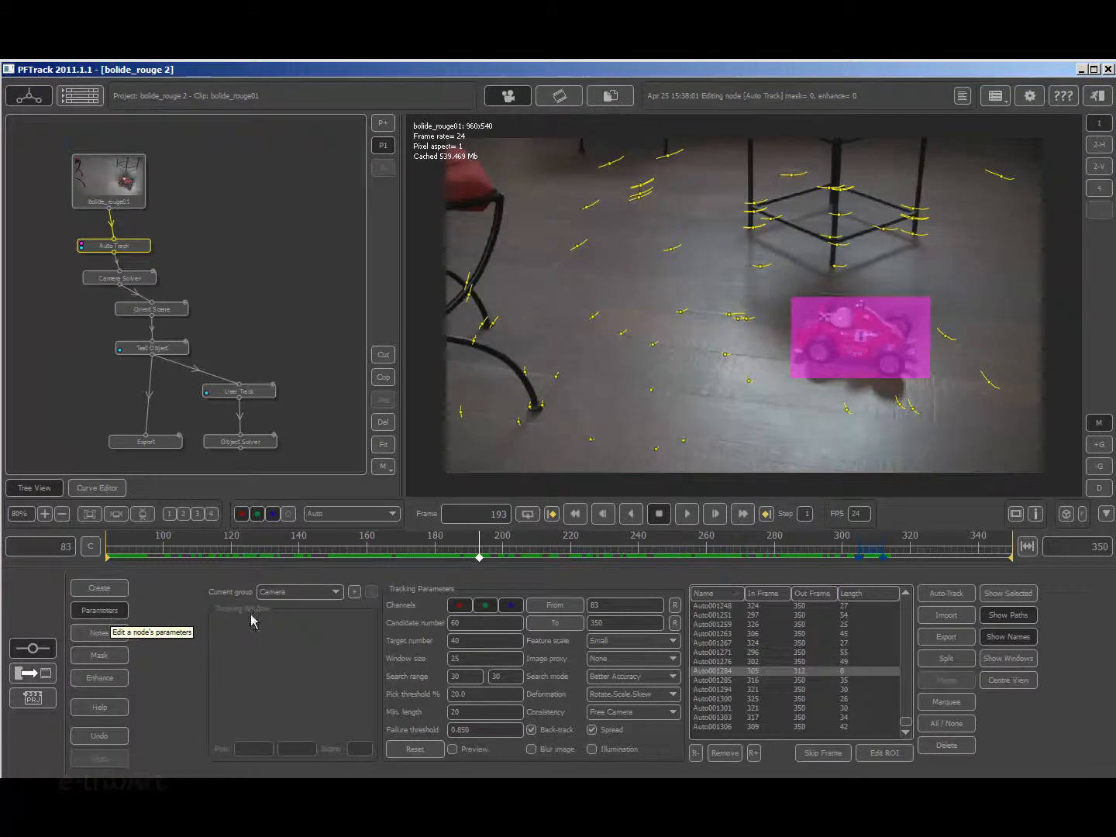
Start a new project in the project manager and name it batiment_industriel.
left_click(32, 675)
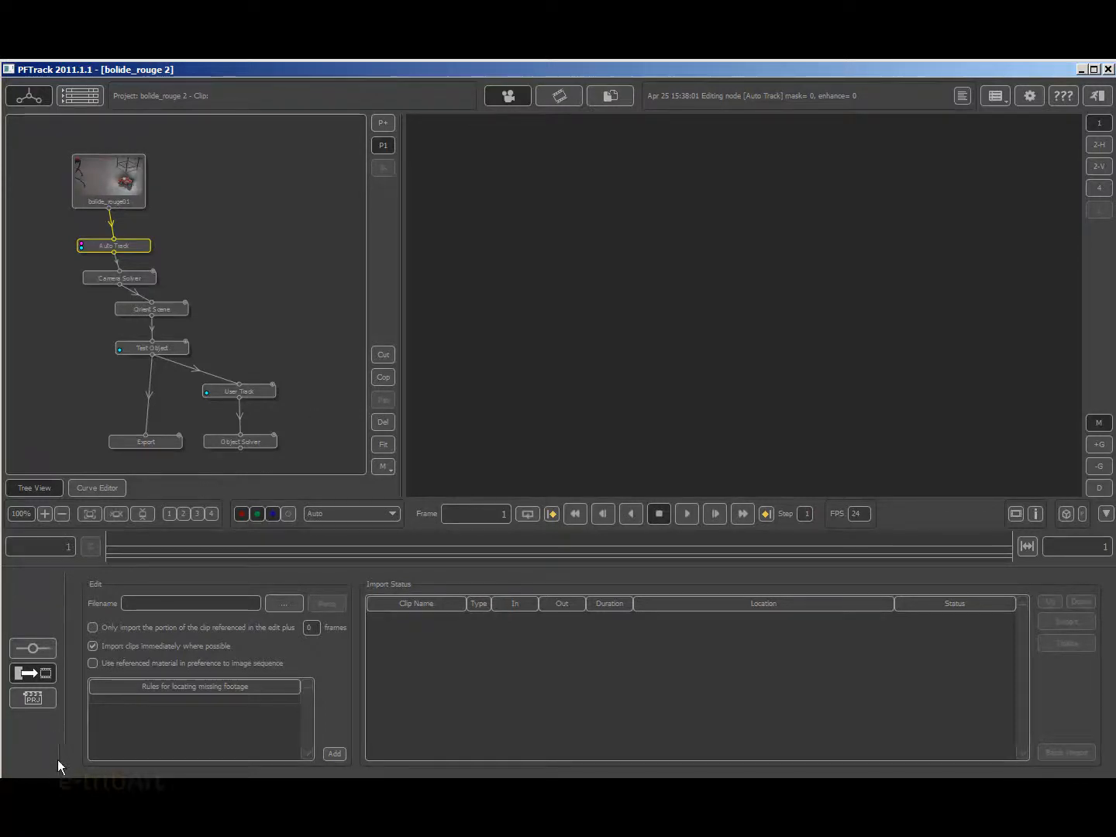
left_click(32, 701)
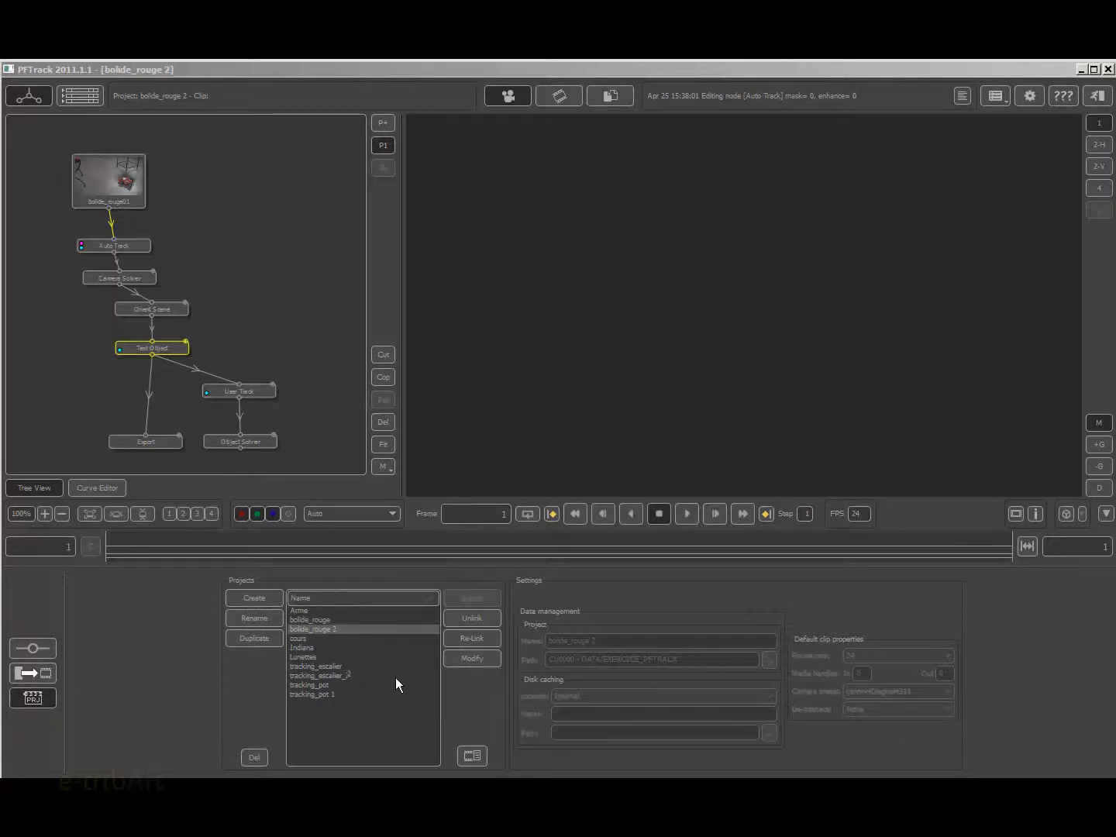
left_click(256, 597)
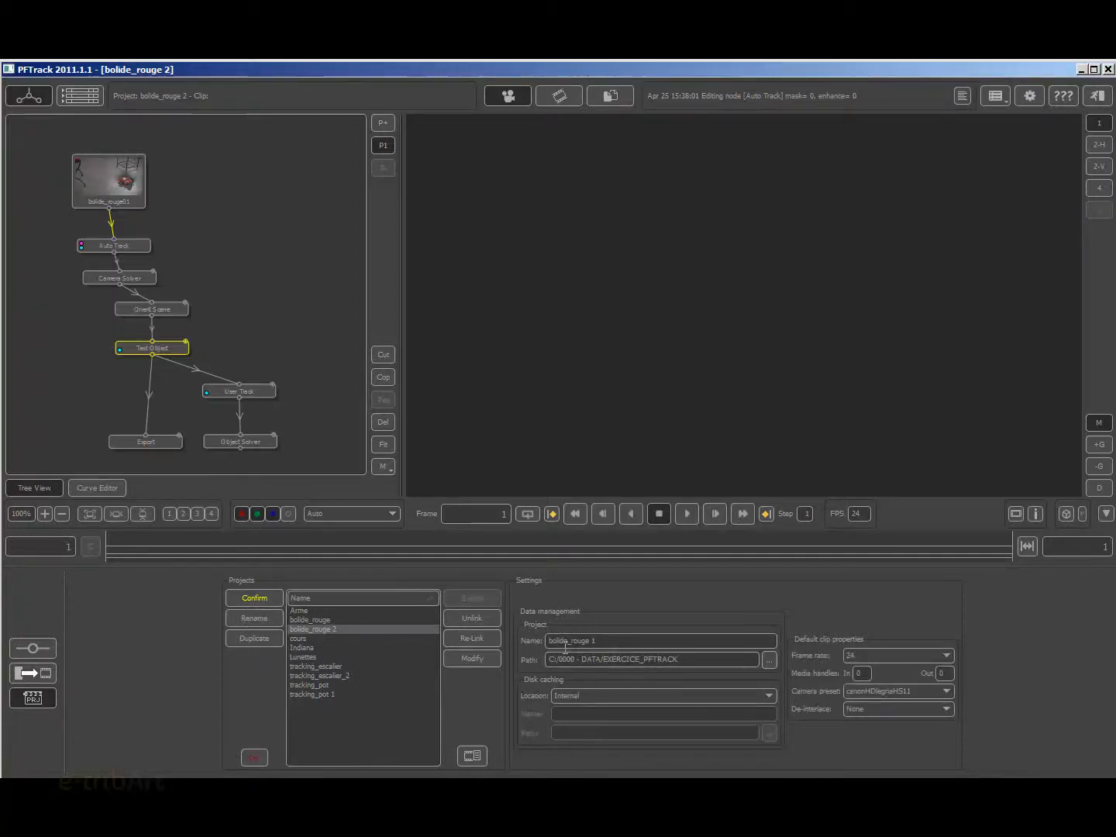
left_click_drag(620, 641, 518, 641)
type("batiment_industriel")
Try External as the new project's disk caching location and switch it back to Internal.
left_click(569, 695)
left_click(569, 718)
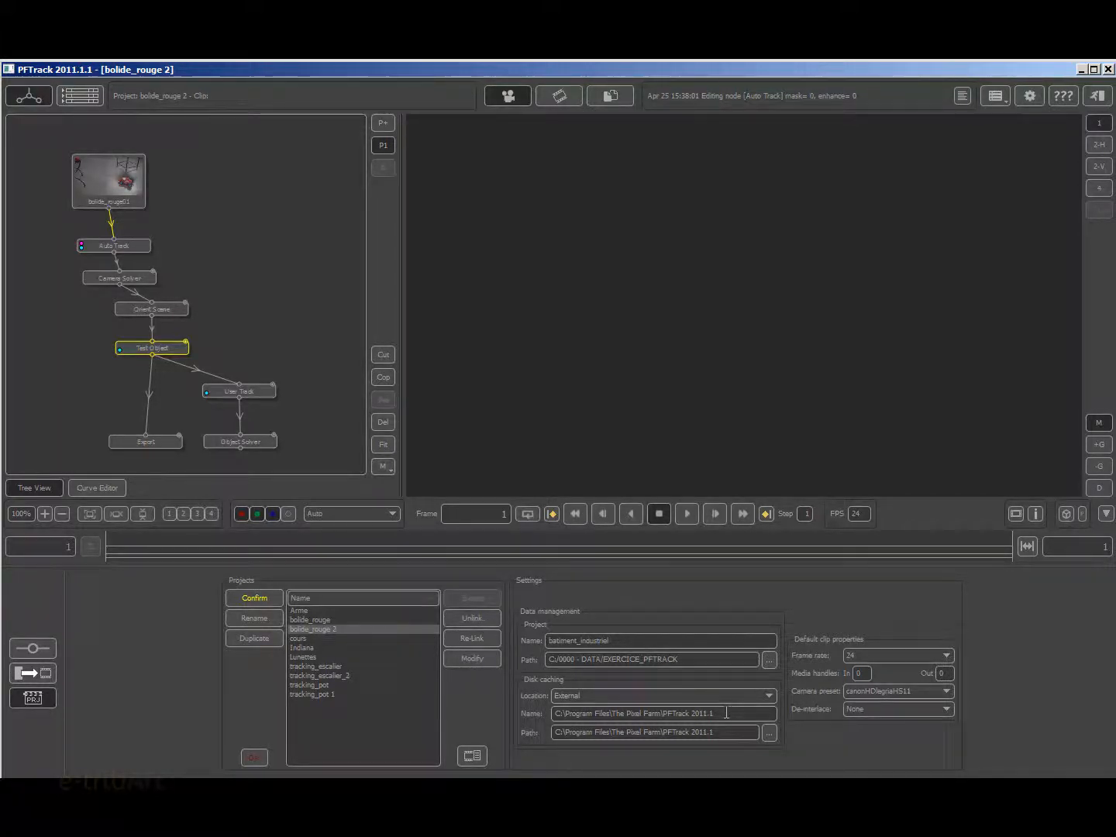
left_click(615, 695)
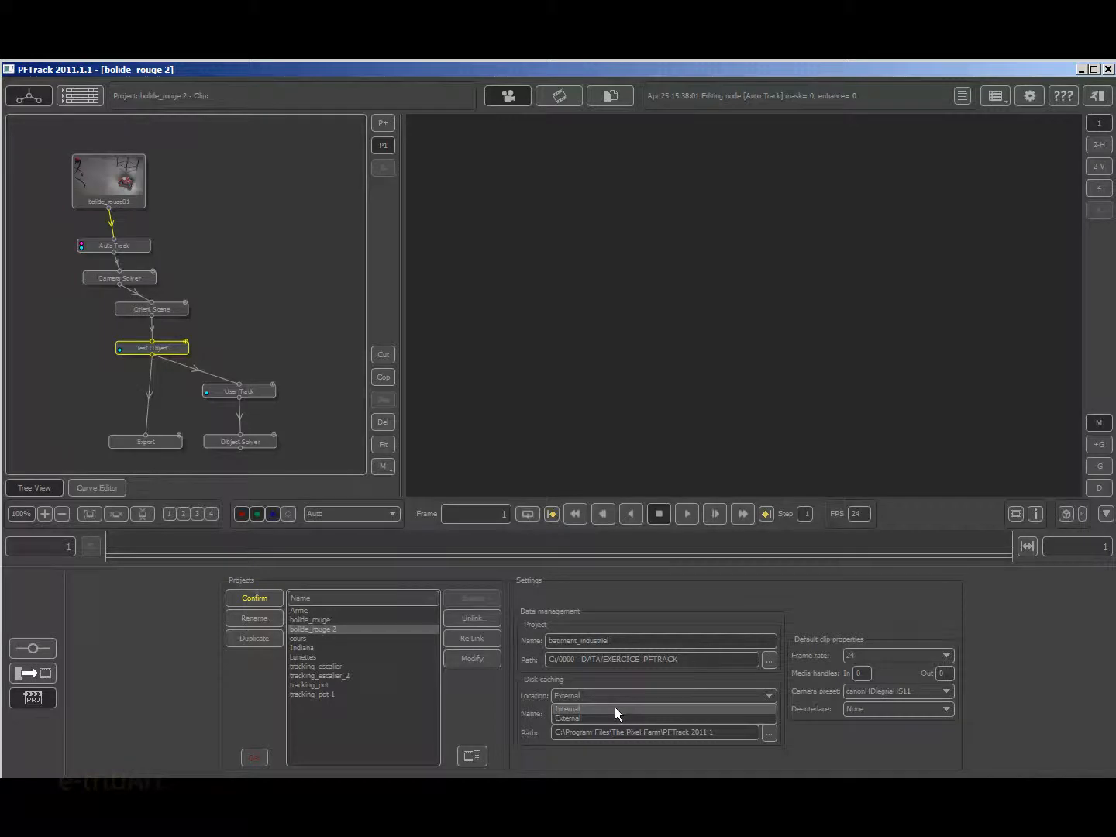
left_click(615, 708)
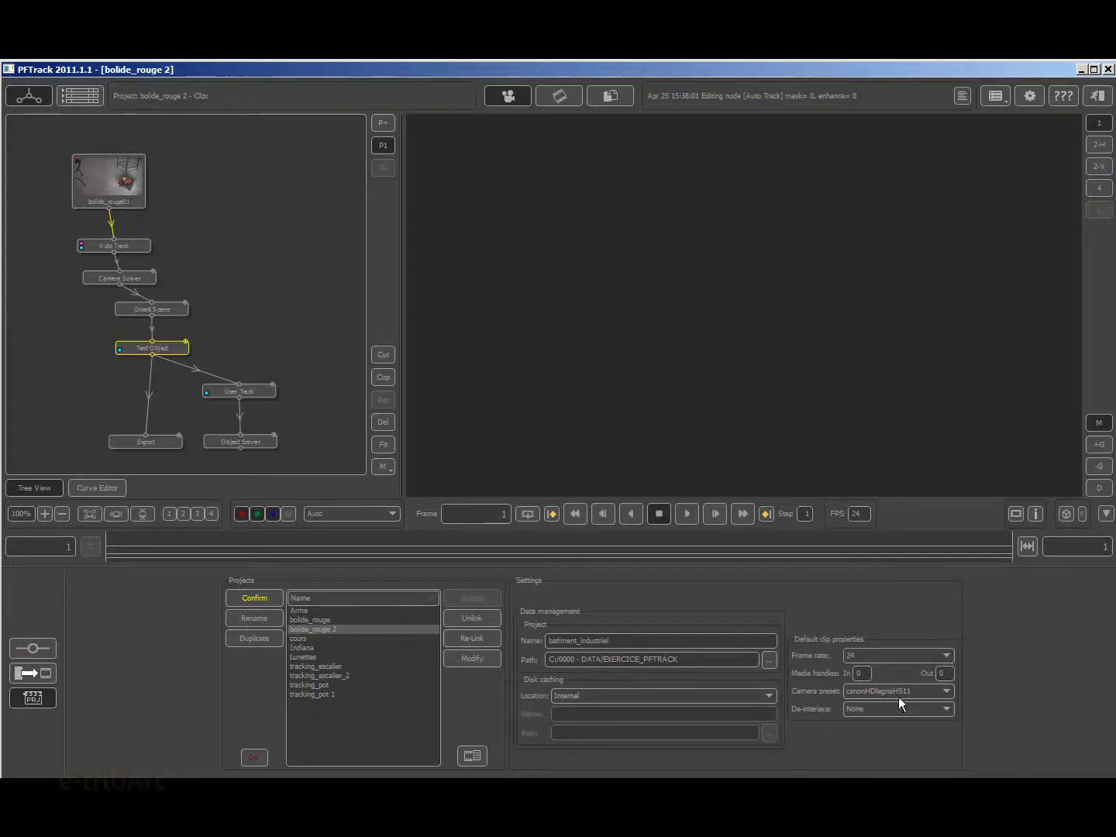
Choose the canonHDlegriaHS11 camera preset with de-interlacing set to None, and confirm creation of the project.
left_click(945, 690)
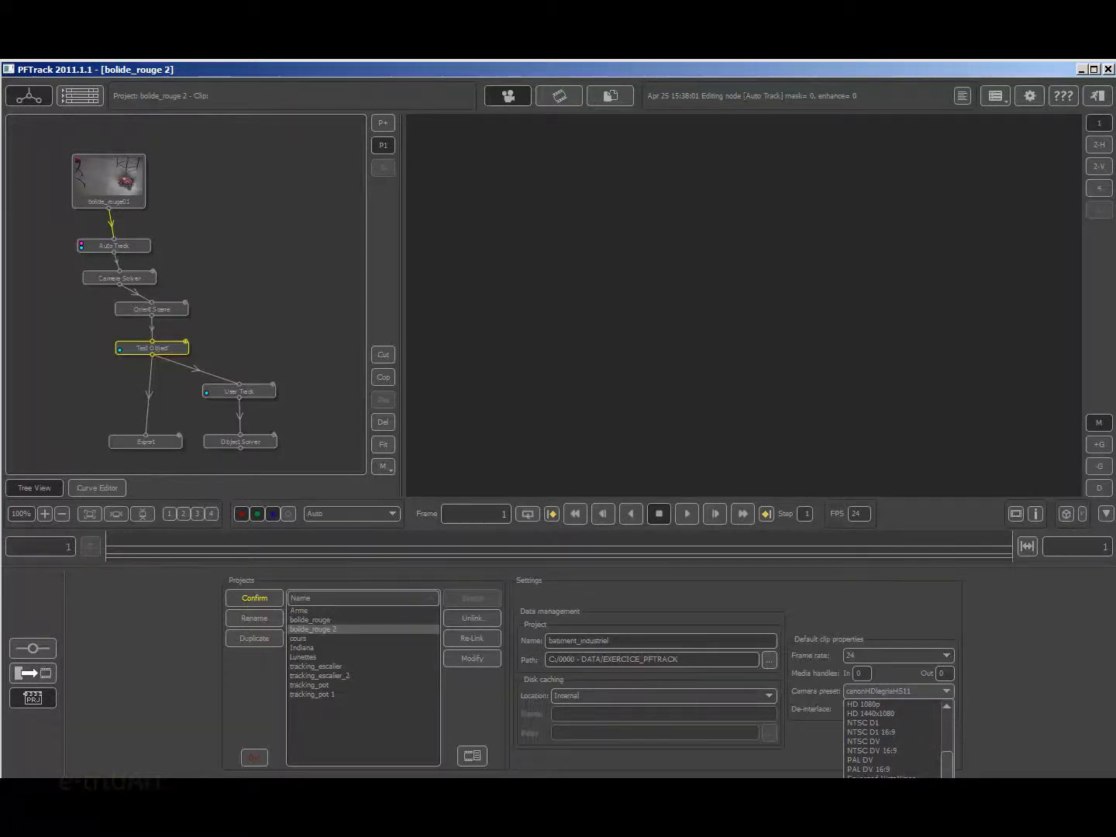
left_click_drag(944, 768, 949, 723)
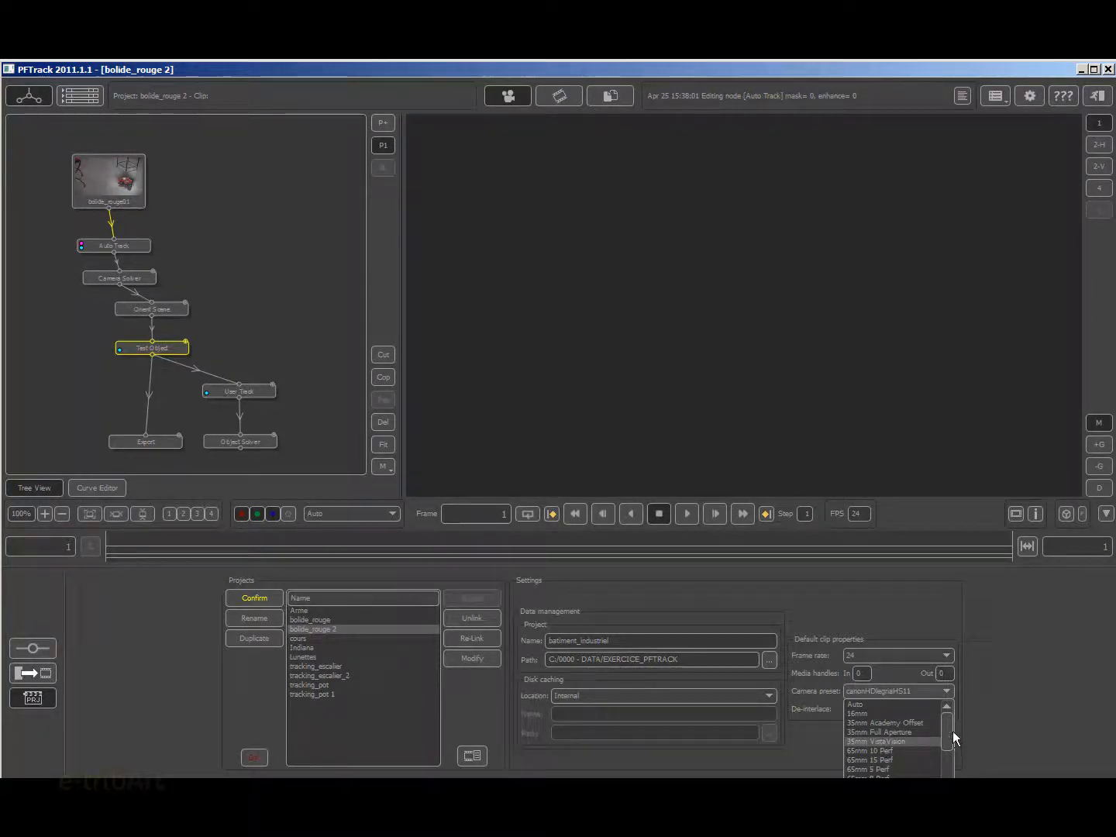
left_click_drag(950, 743, 950, 764)
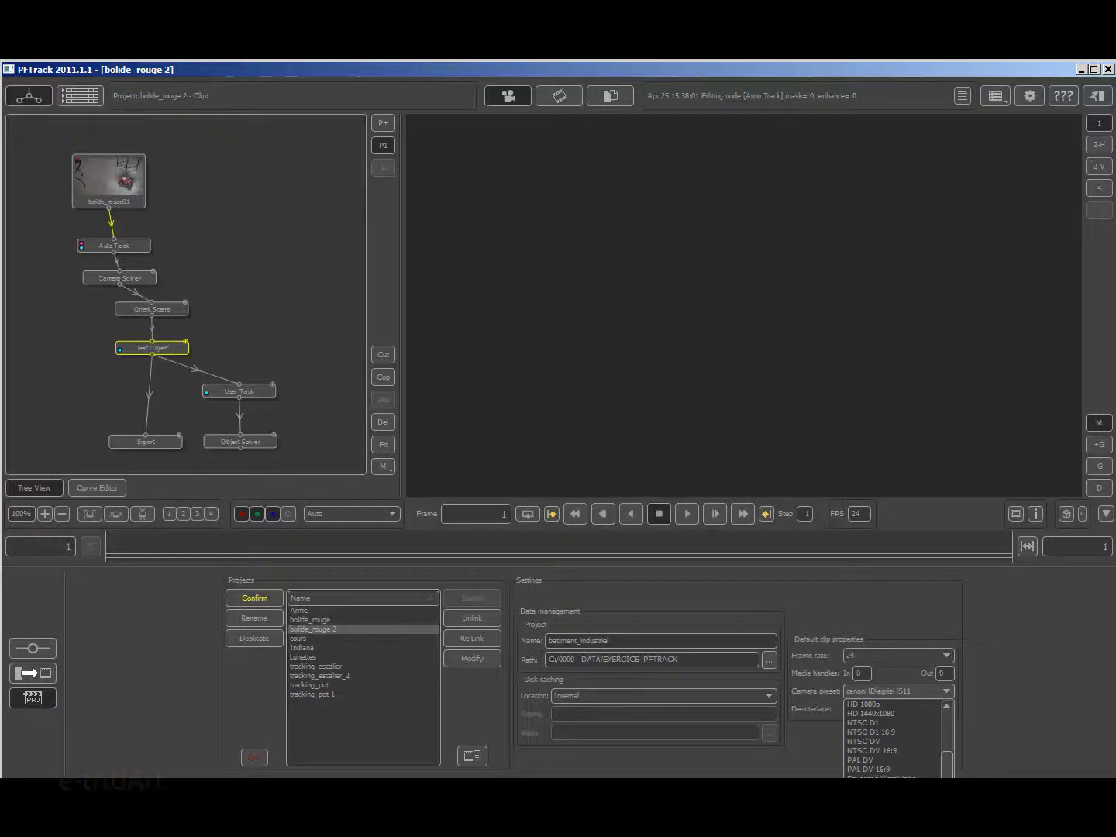
left_click(883, 787)
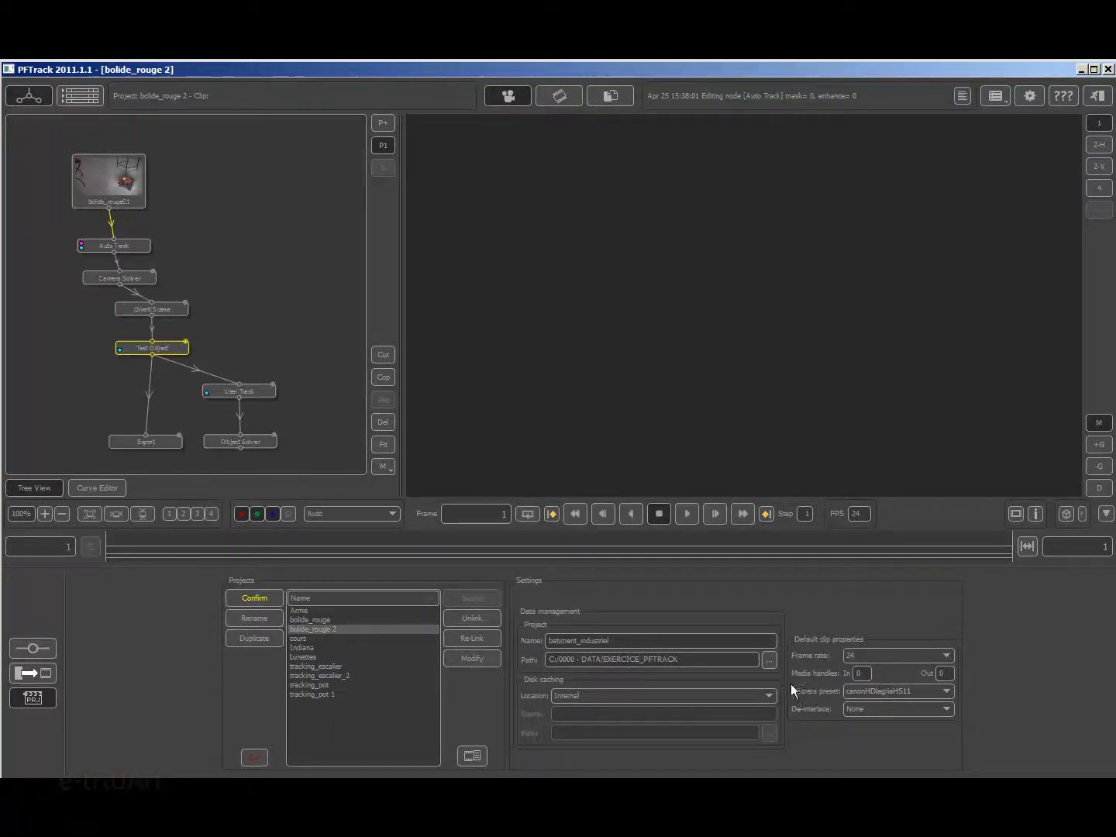
left_click(880, 709)
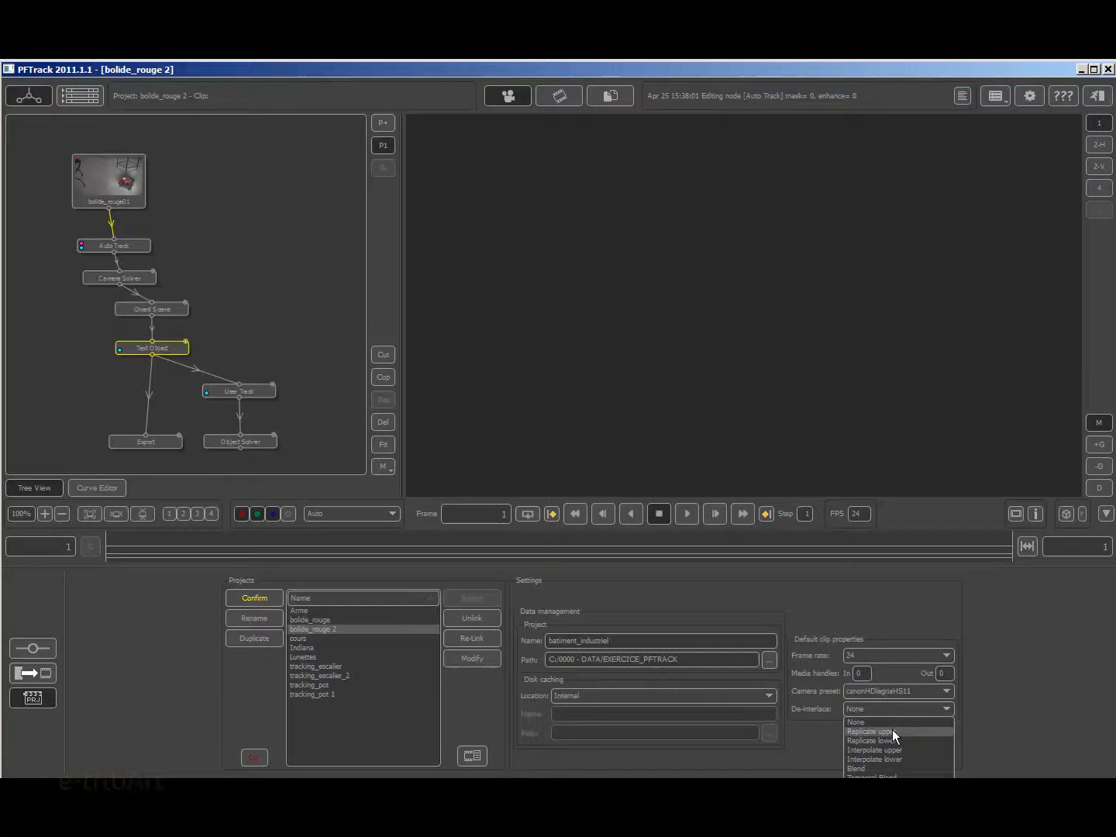
left_click(878, 722)
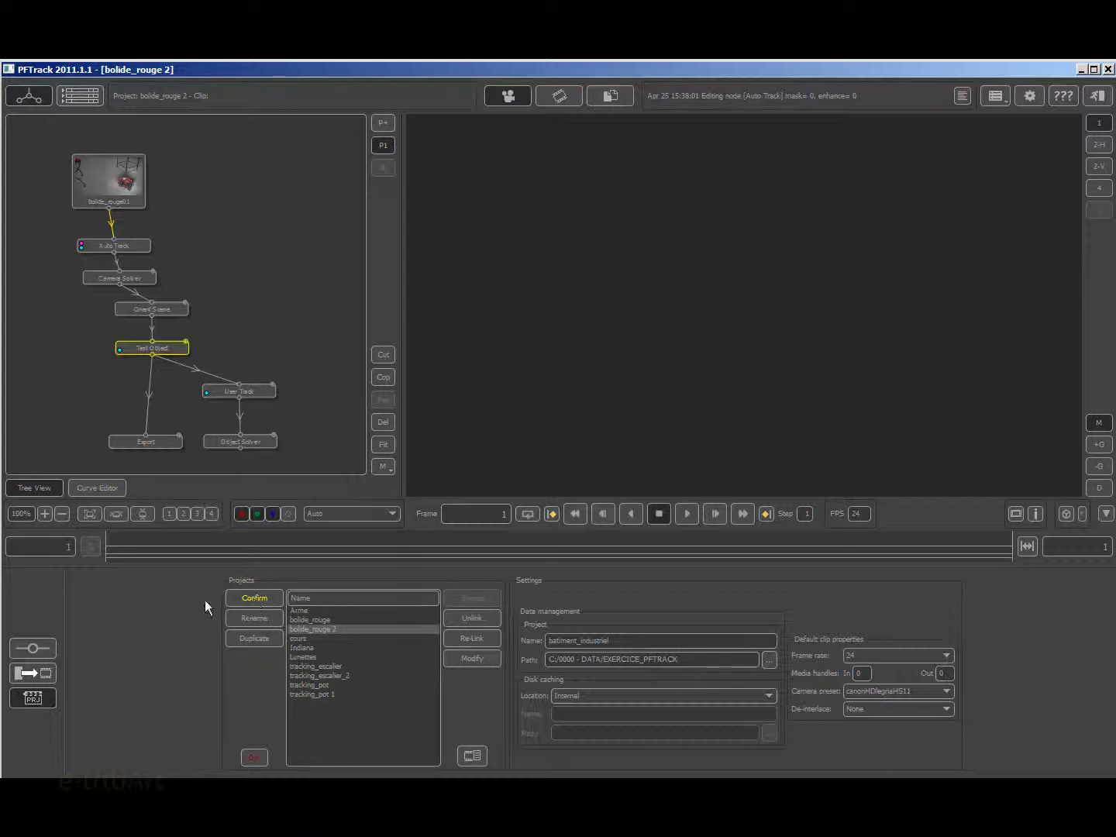
left_click(260, 598)
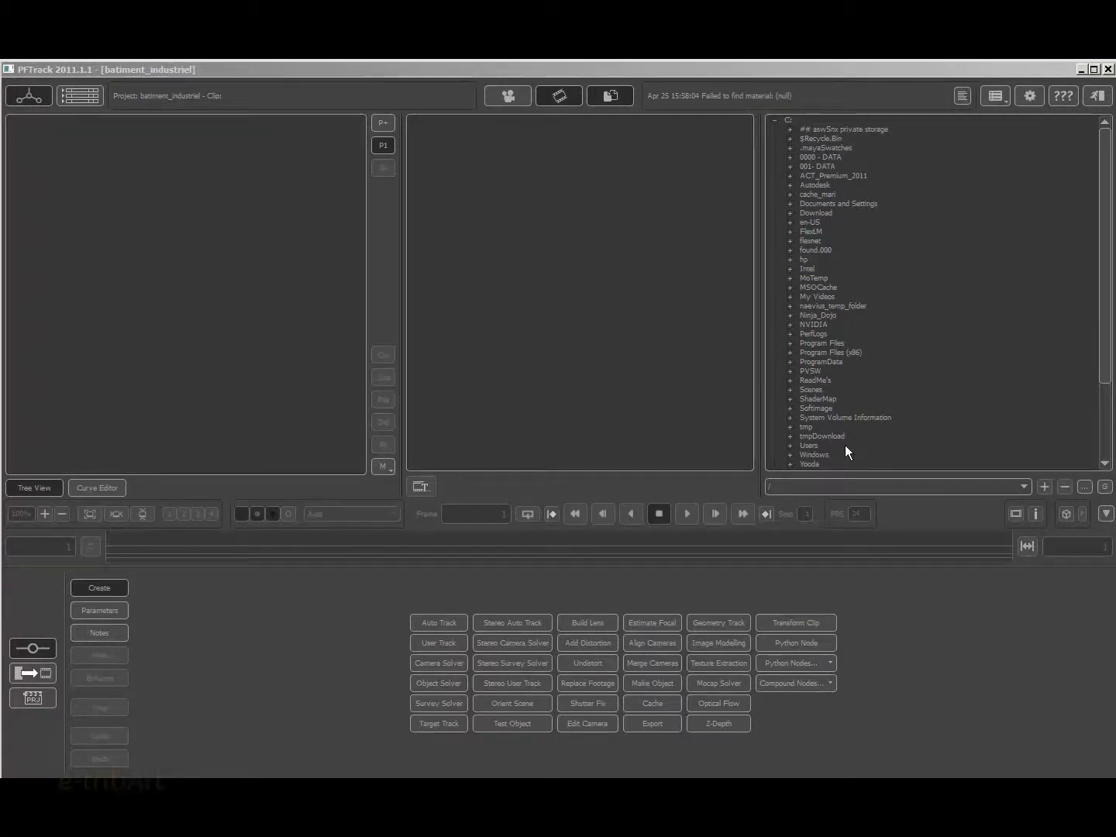
Browse drive C: to 0000 - DATA/EXERCICE_PFTRACK and expand the Nimes_centre_com3 folder.
left_click(773, 120)
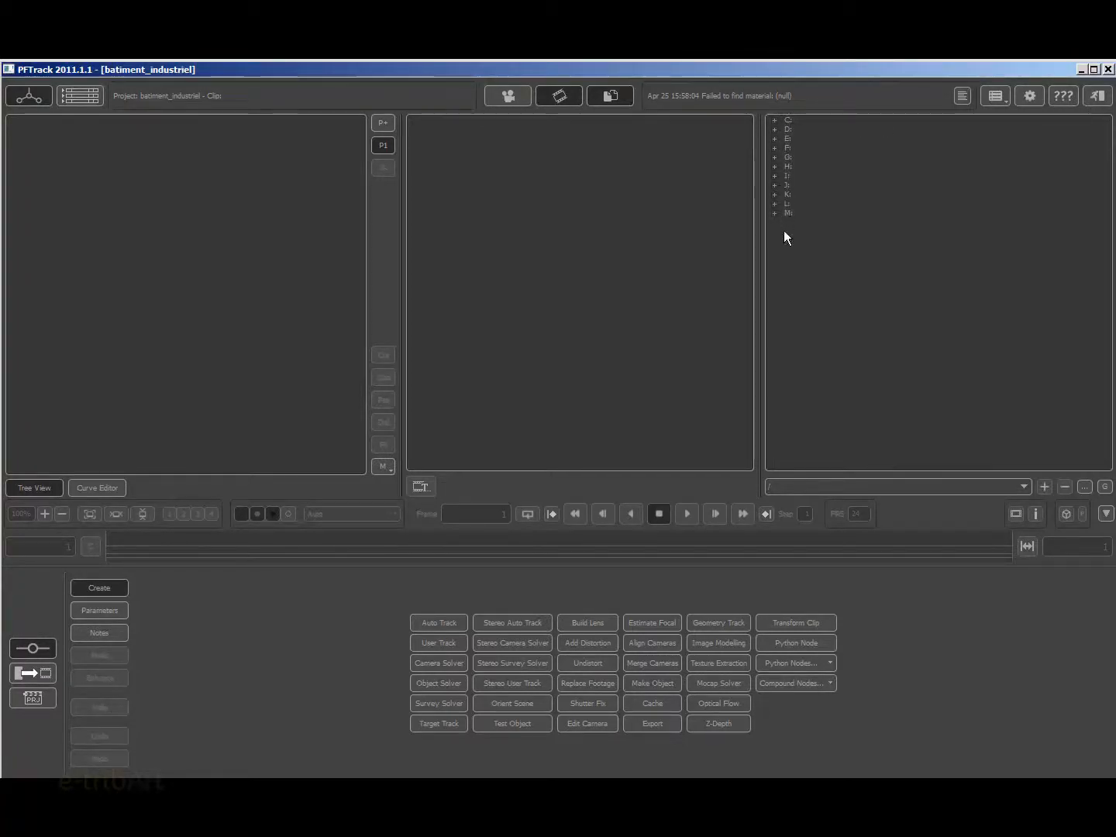
left_click(776, 119)
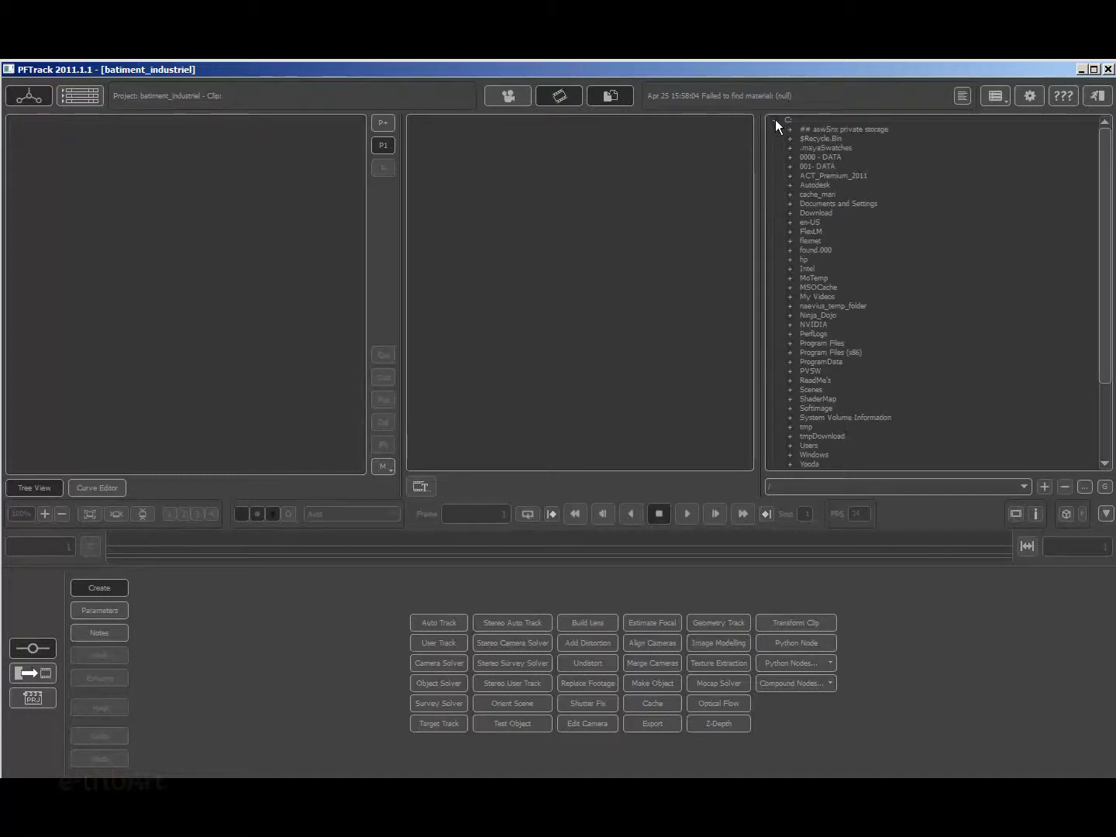
left_click(809, 157)
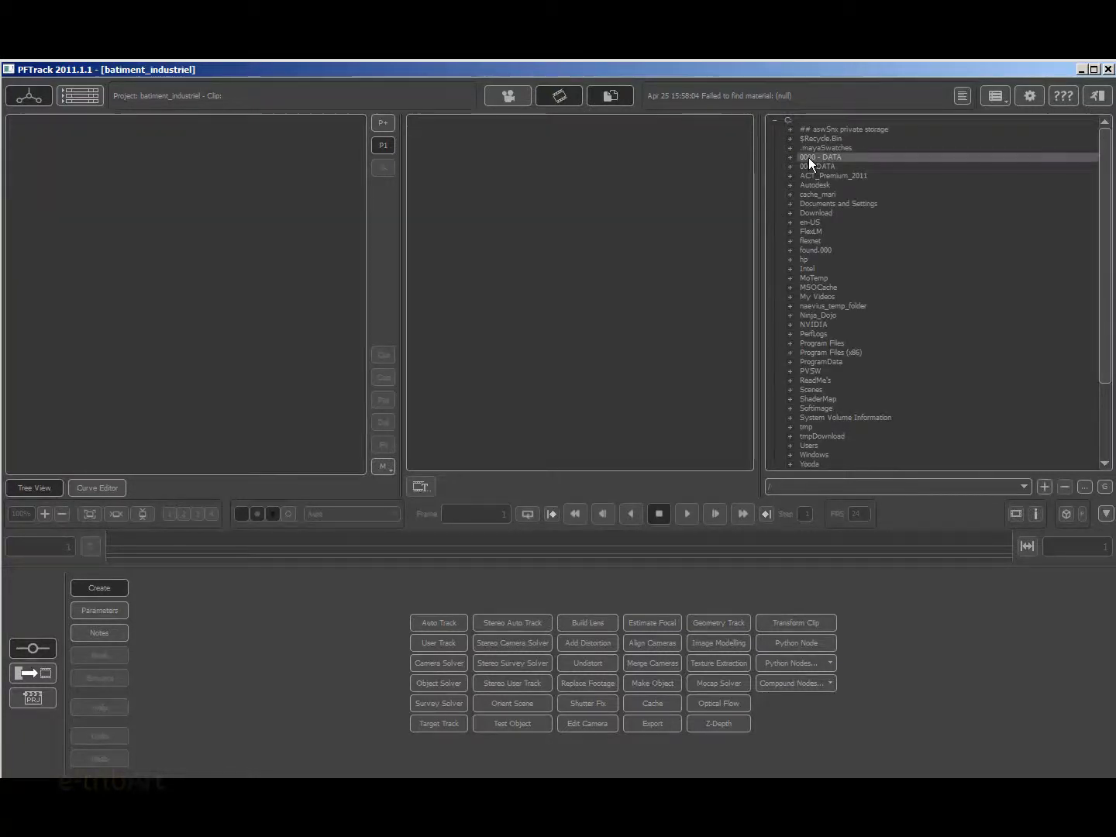
left_click(791, 158)
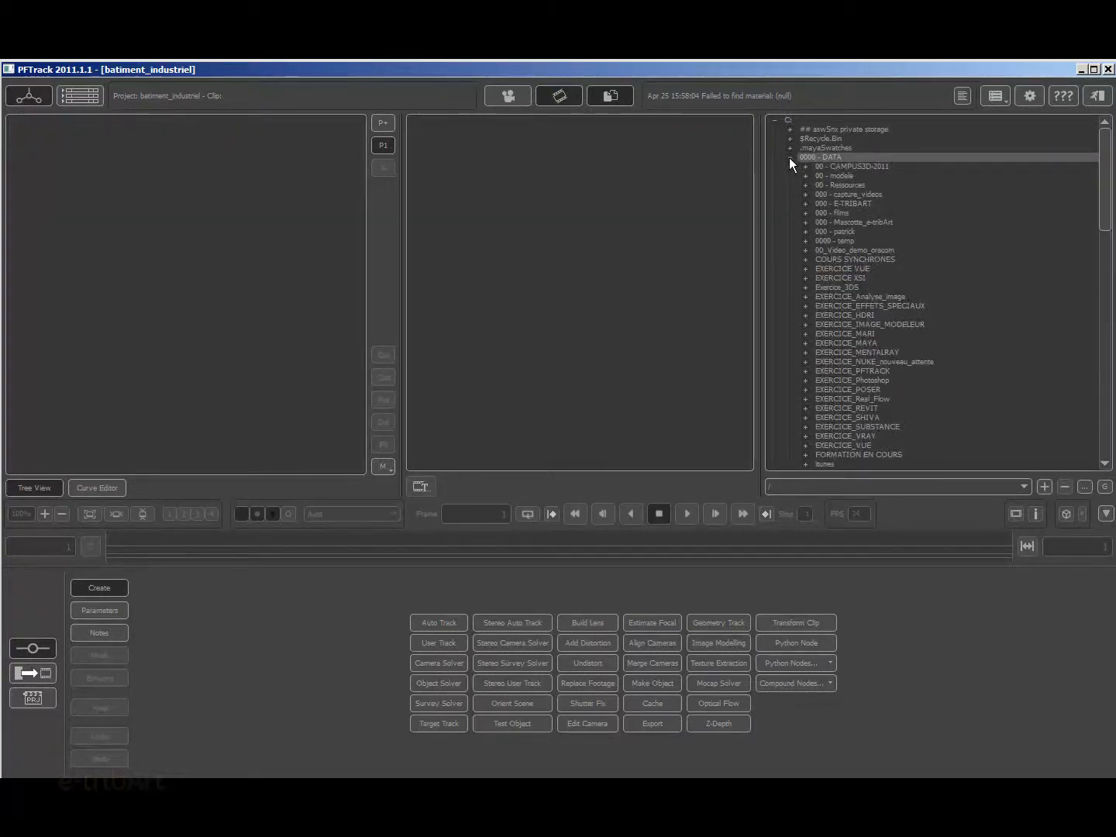
left_click(807, 371)
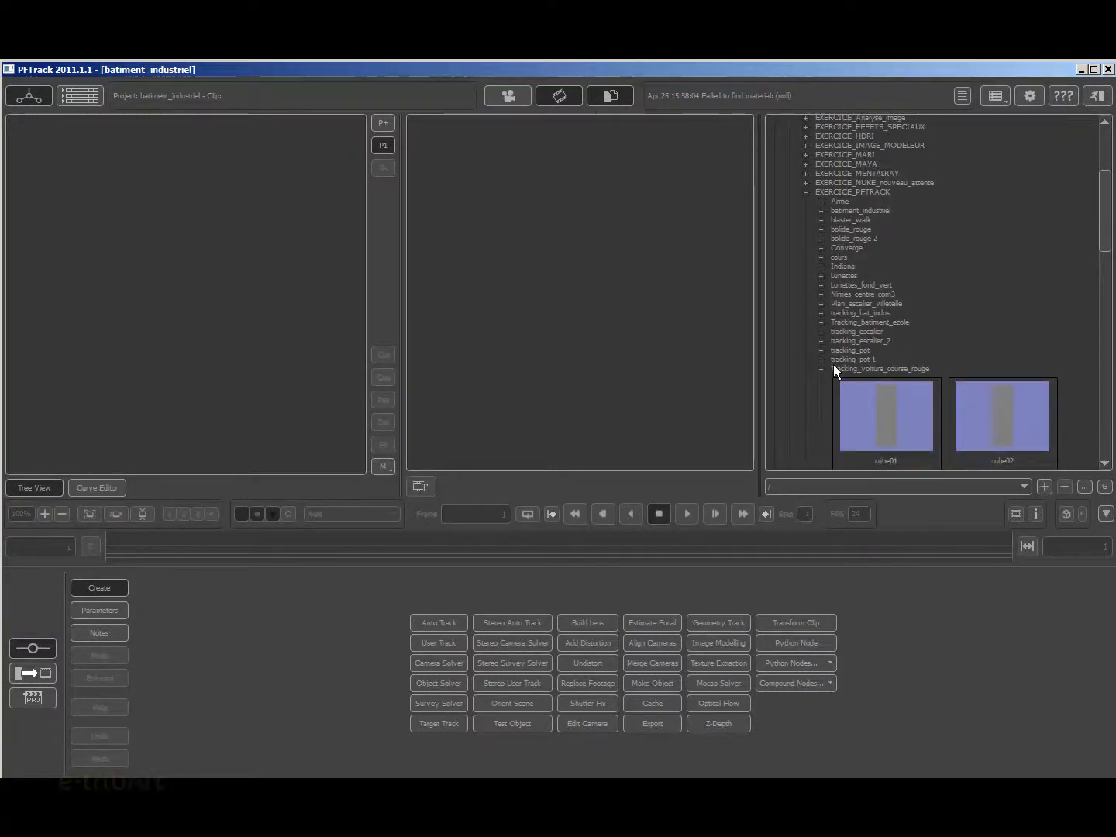
left_click(821, 296)
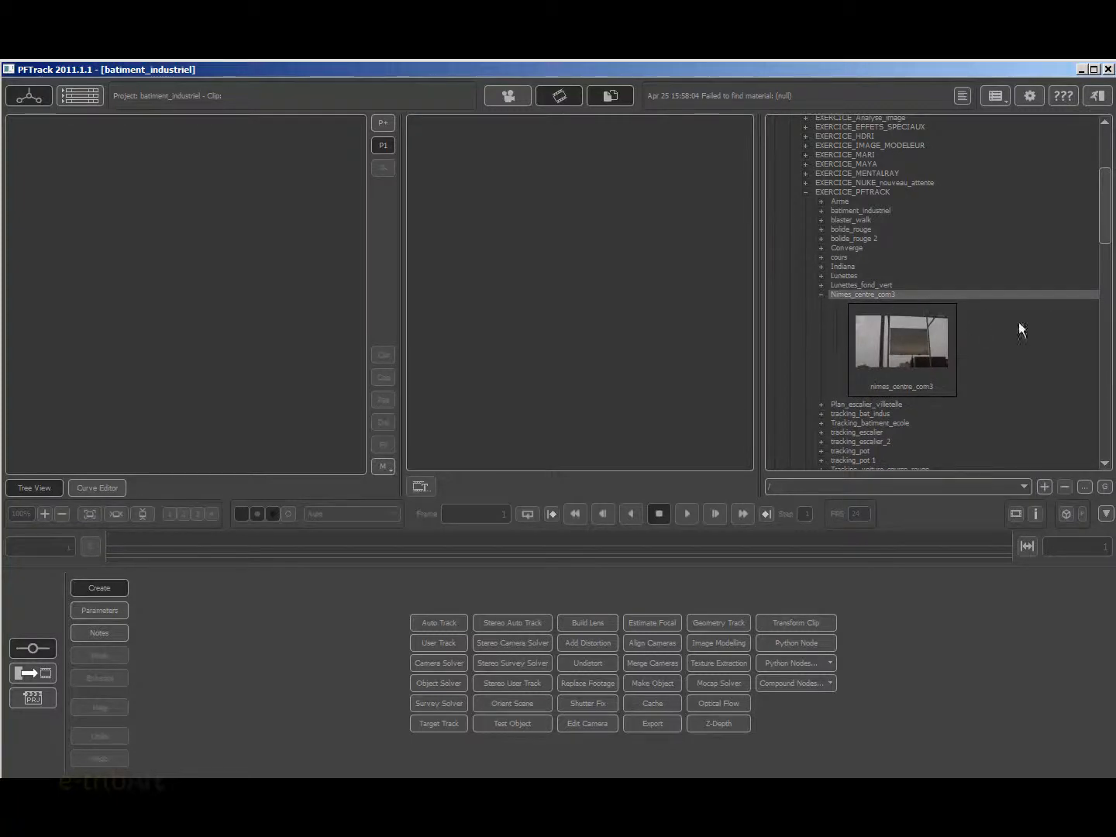
Check the details of the nimes_centre_com3 clip and expand the Plan_escalier_villetelle folder.
left_click(907, 372)
scroll(910, 399, "down", 3)
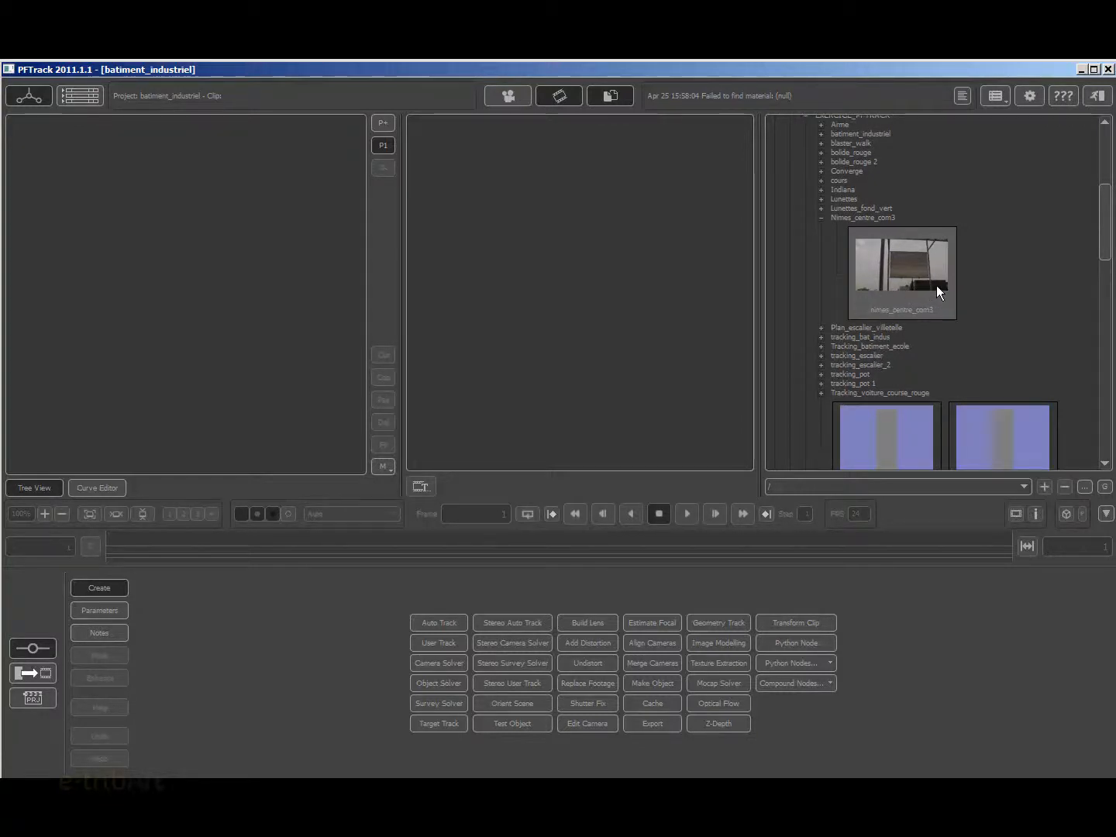
mouse_move(905, 312)
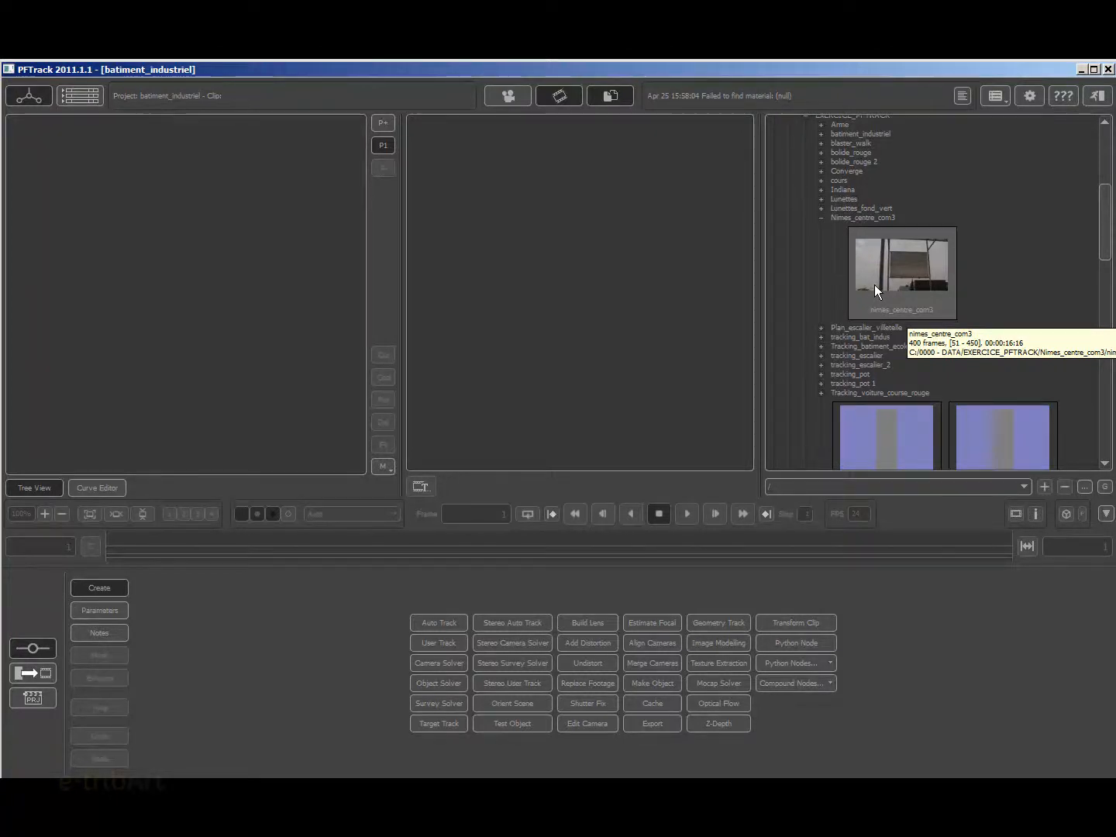
left_click(821, 328)
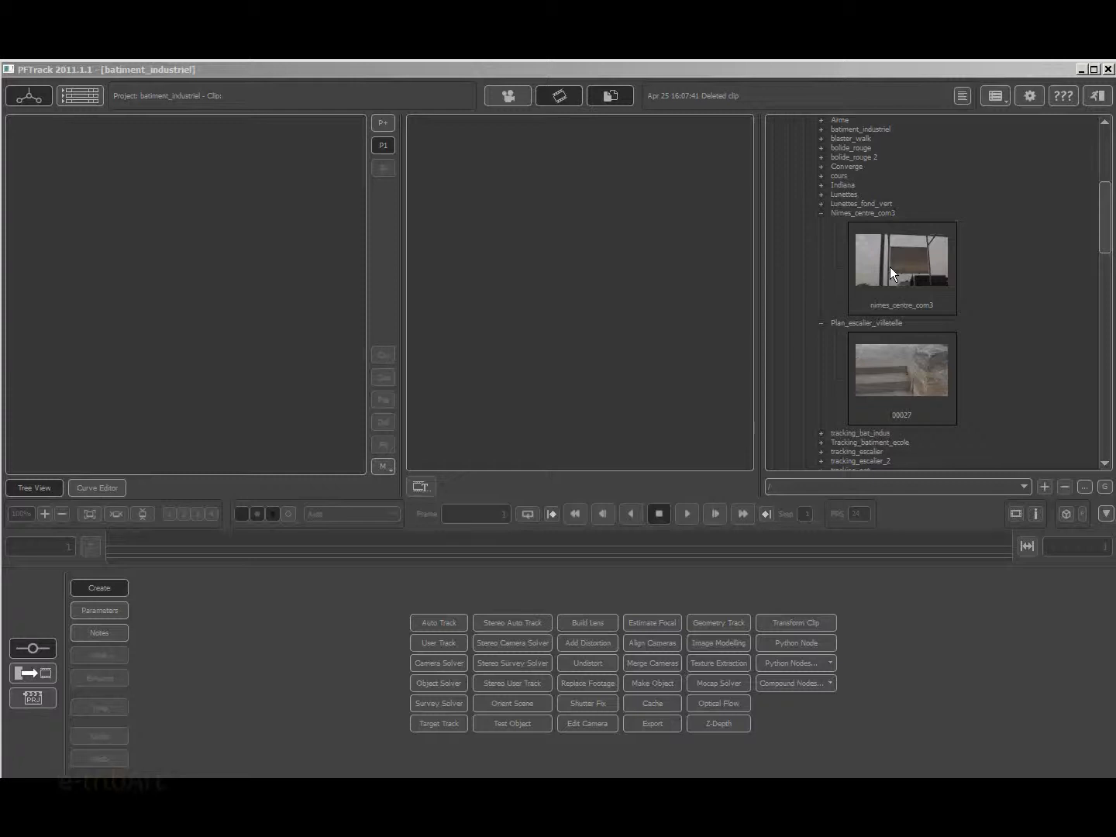
Import the nimes_centre_com3 and 00027 clips into the project's media and hide the file browser.
left_click_drag(890, 267, 450, 144)
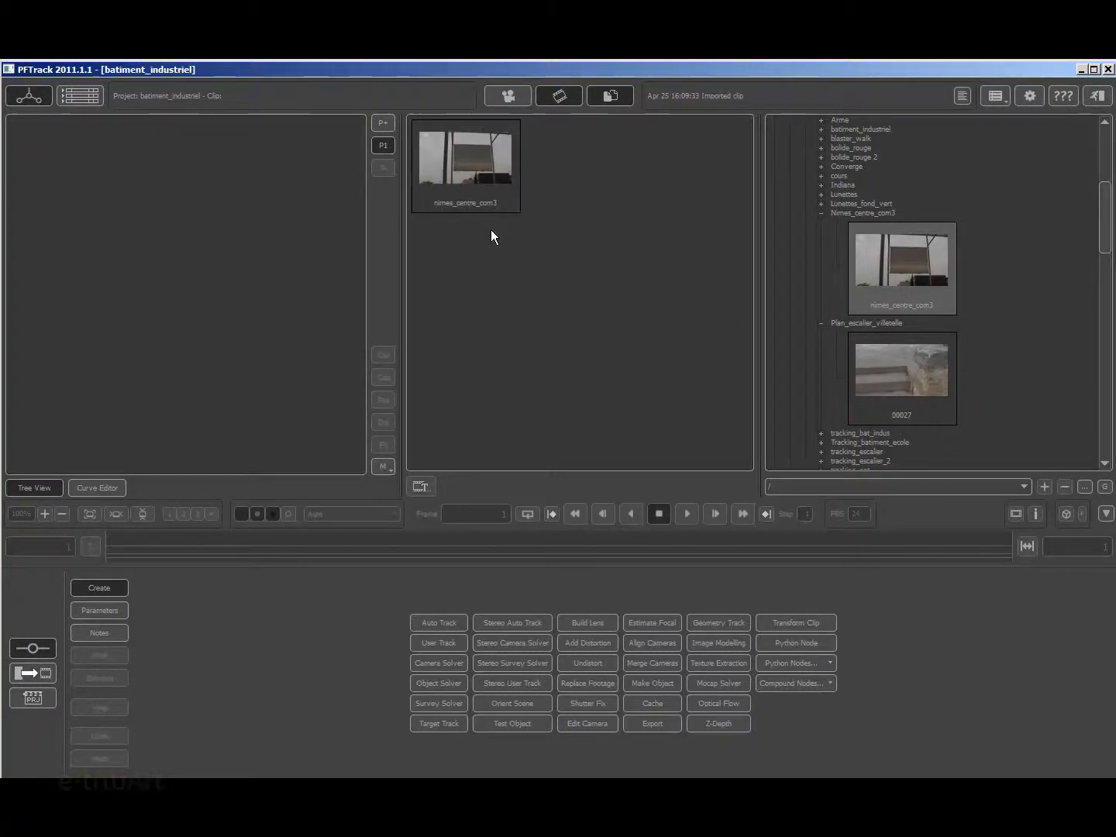
left_click_drag(926, 381, 432, 262)
left_click(470, 150)
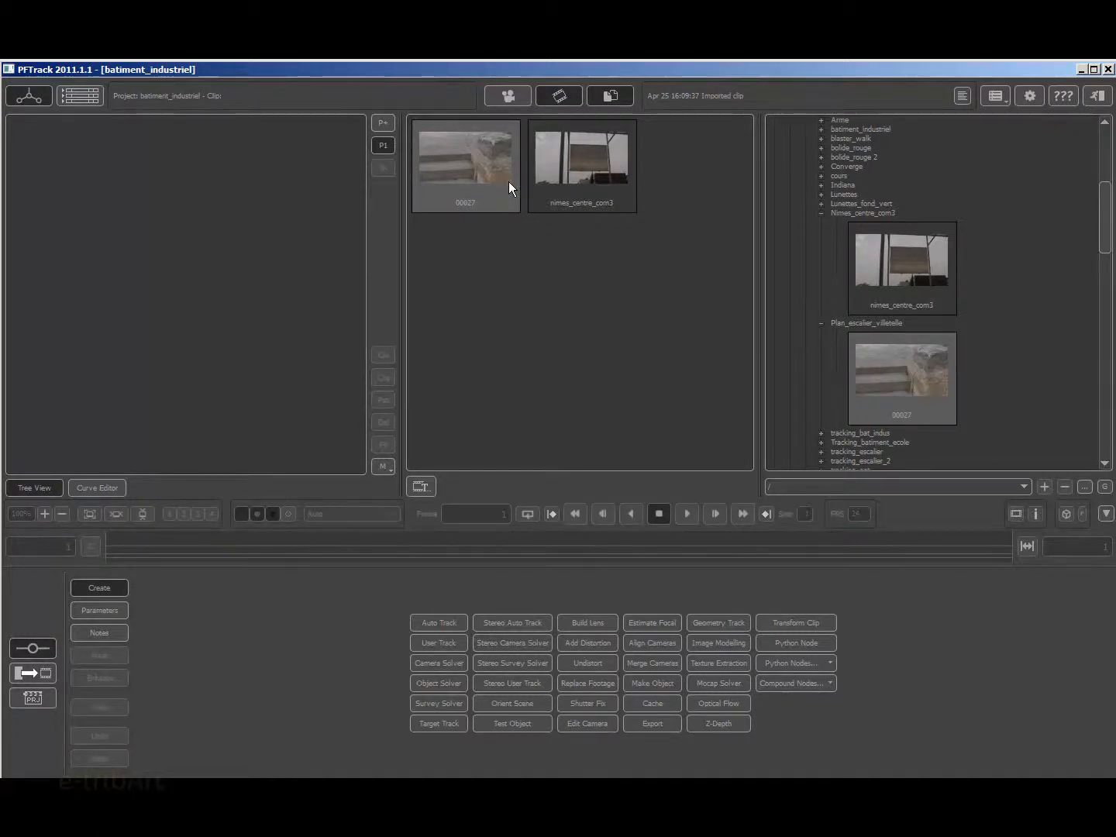
left_click(606, 96)
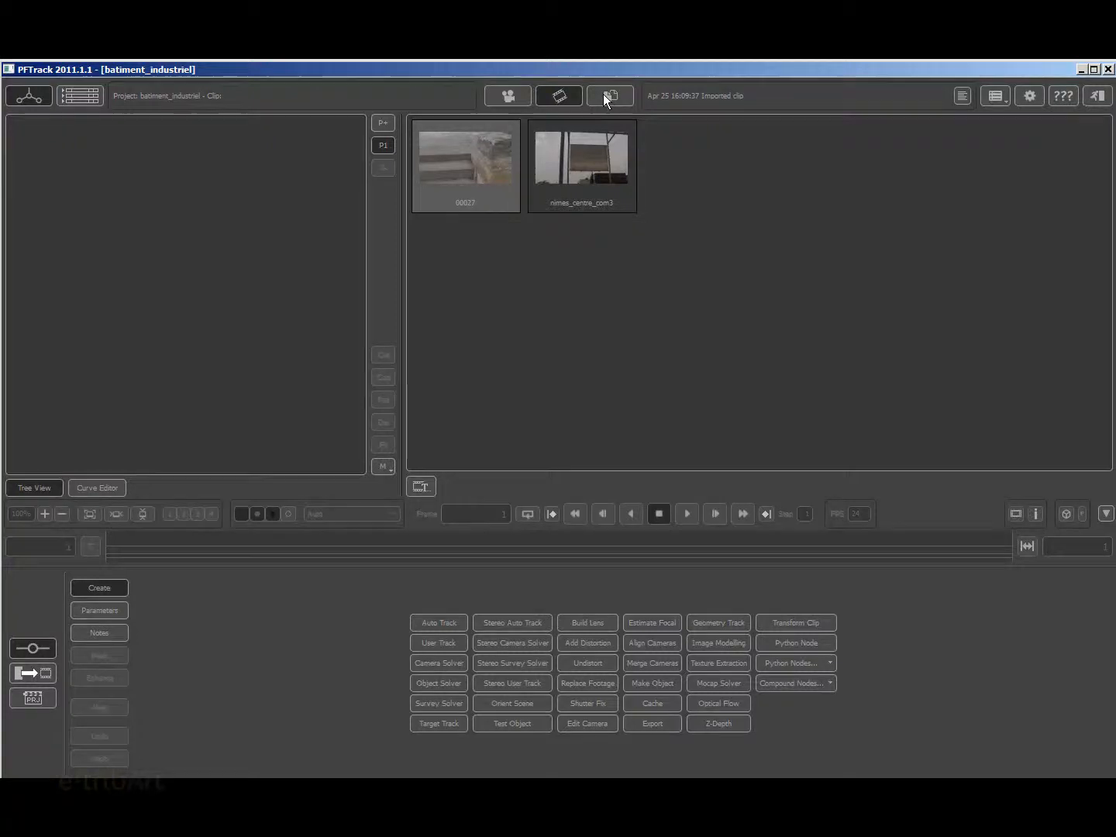
Reopen the file browser, collapse the 0000 - DATA folder and drive C, and hide the browser again.
left_click(605, 98)
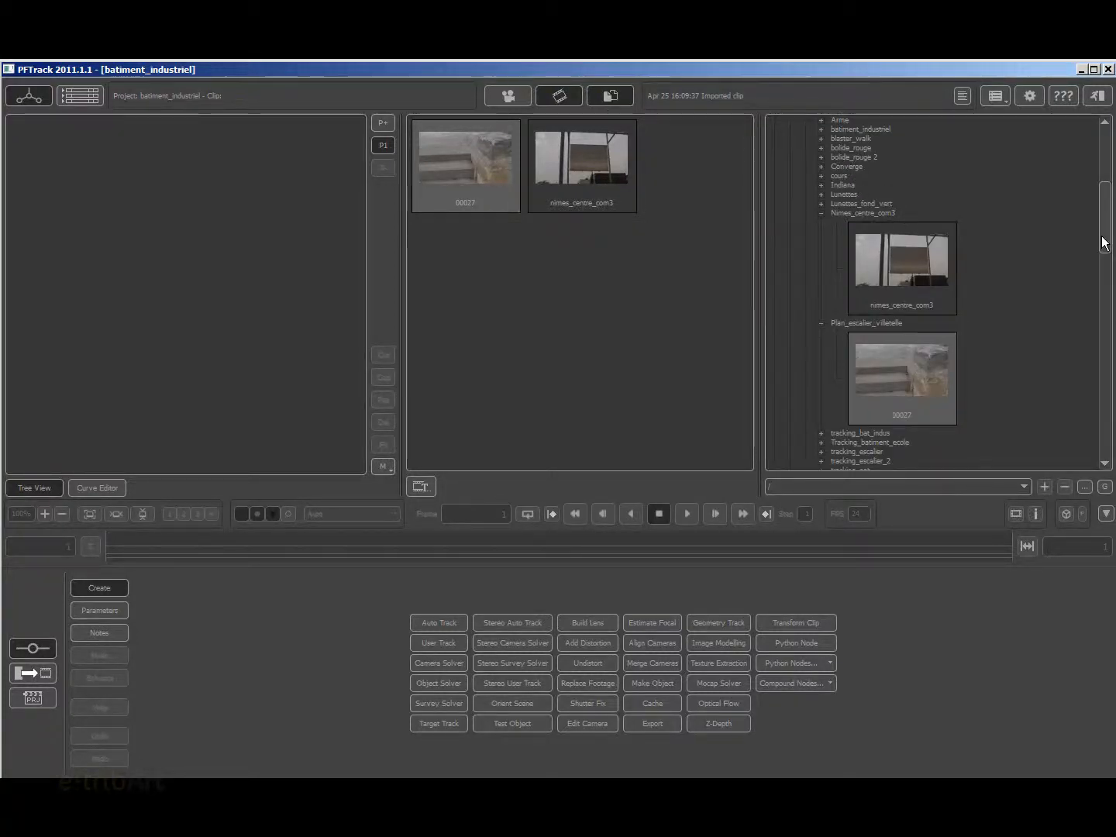
left_click_drag(1104, 241, 986, 163)
left_click(791, 157)
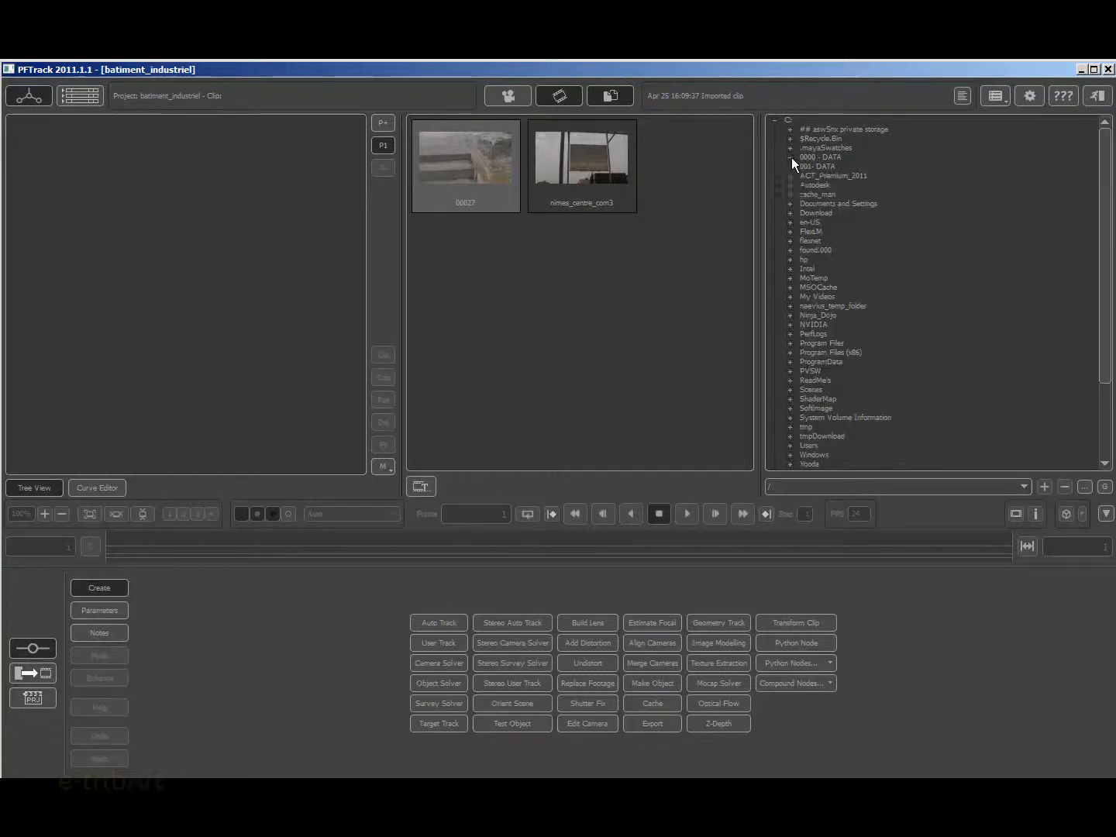
left_click(775, 120)
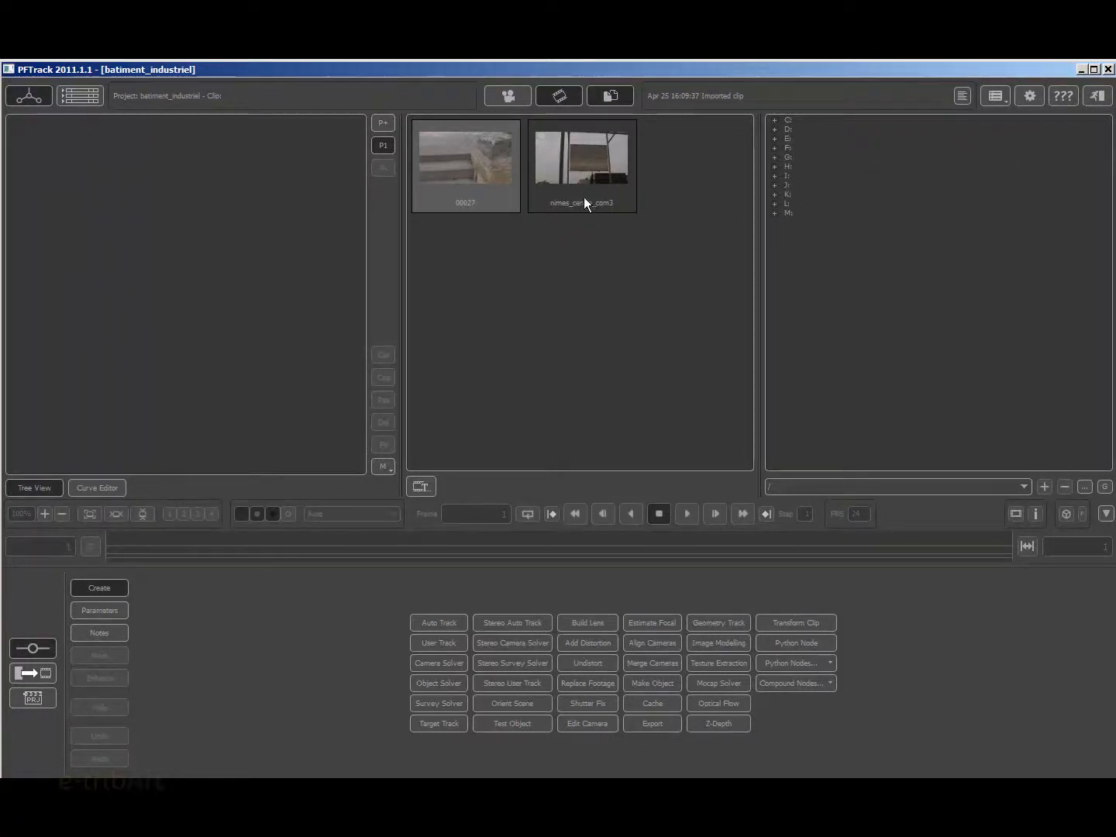
left_click(610, 94)
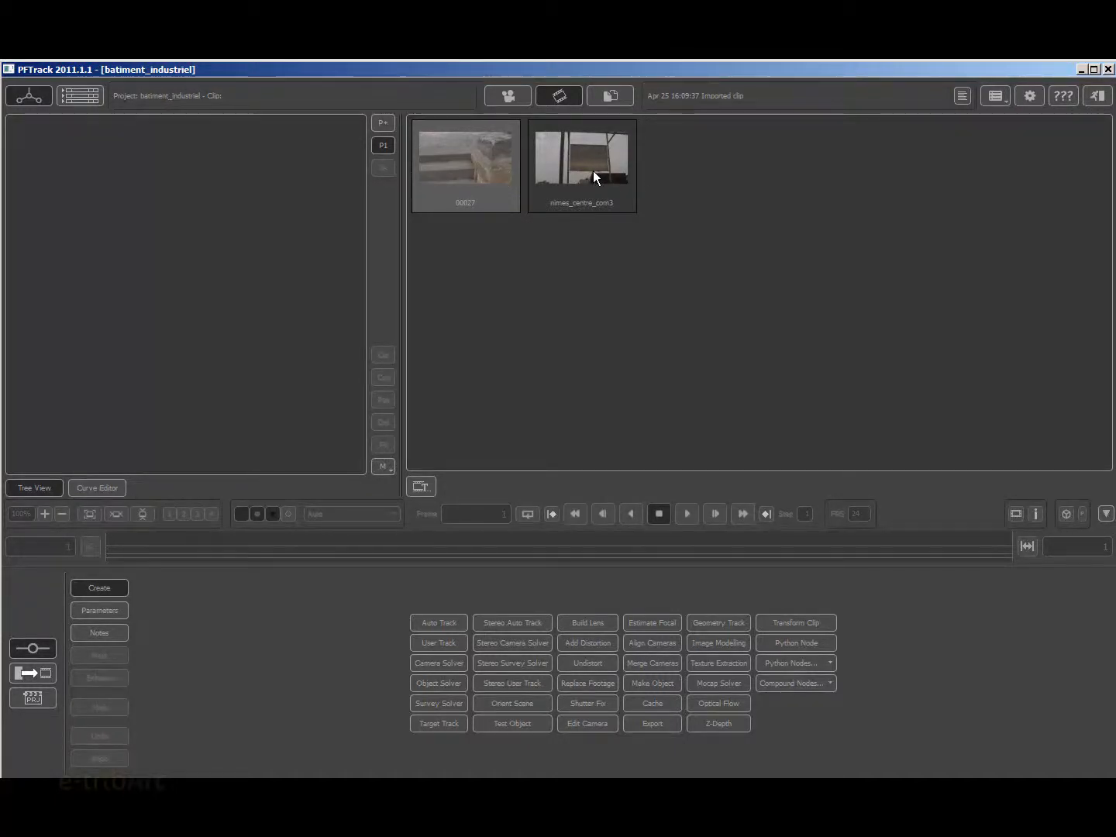
Display the project's media clips as thumbnail and info, and compare the nimes_centre_com3 and 00027 clips.
right_click(716, 275)
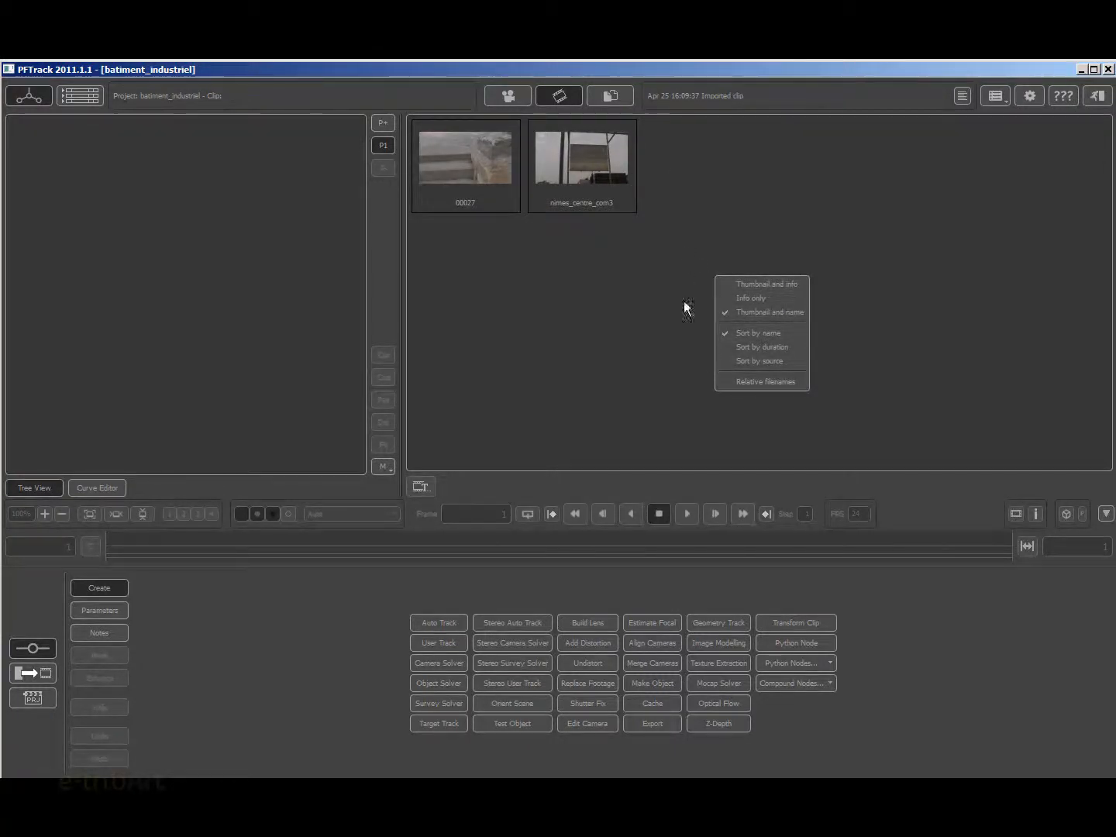
left_click(773, 286)
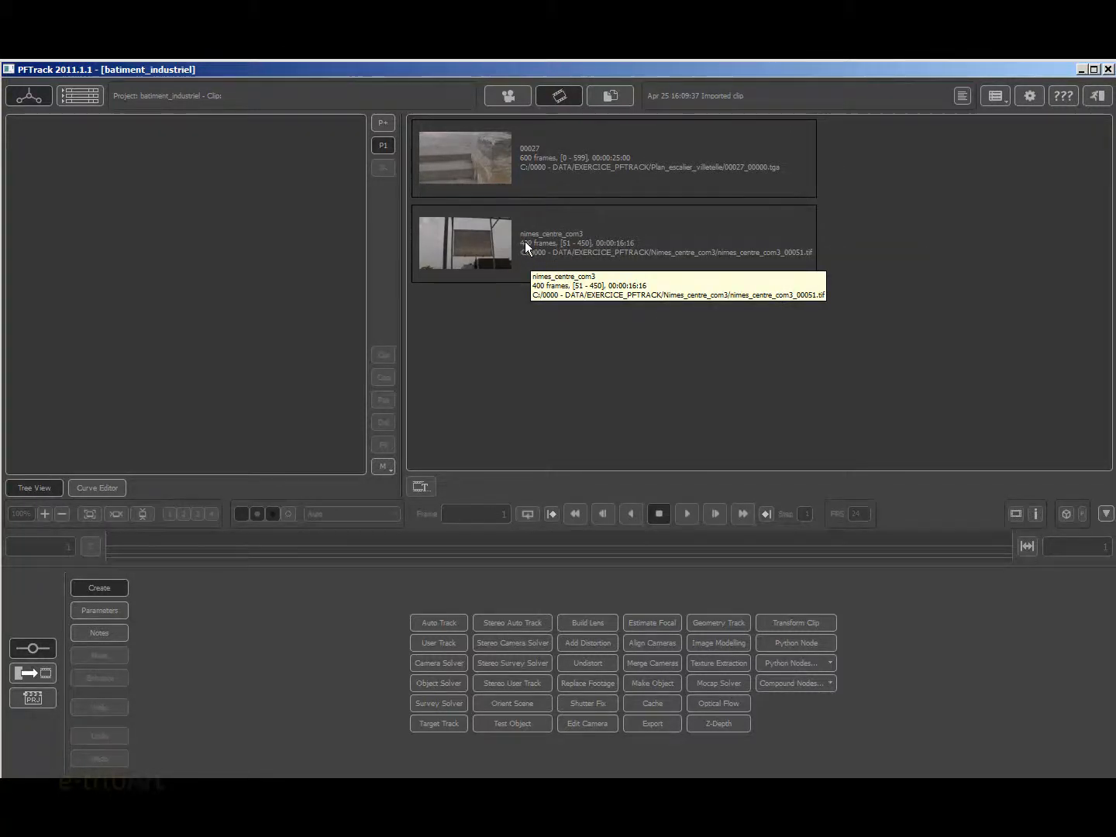
left_click(464, 252)
left_click(462, 169)
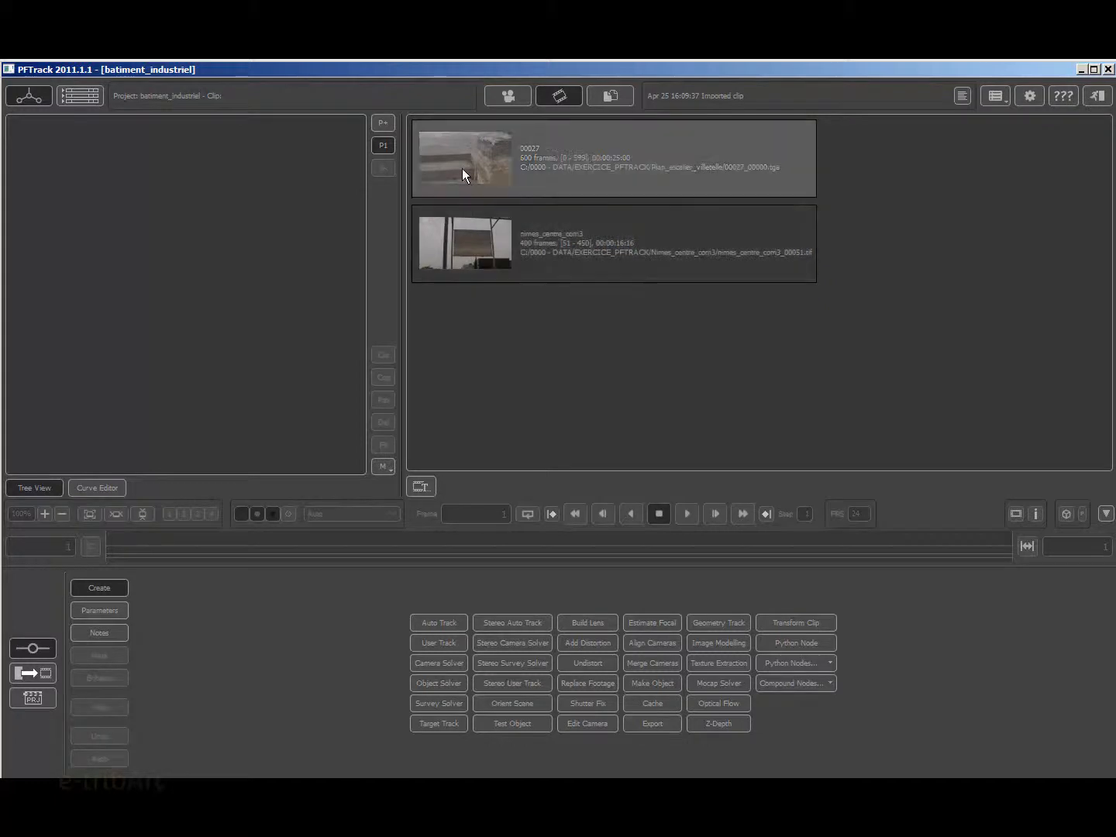
left_click(477, 249)
left_click(466, 164)
Add the nimes_centre_com3 clip to the tree as a node, try pulling a link from its output, and reposition the node.
left_click_drag(456, 240, 156, 199)
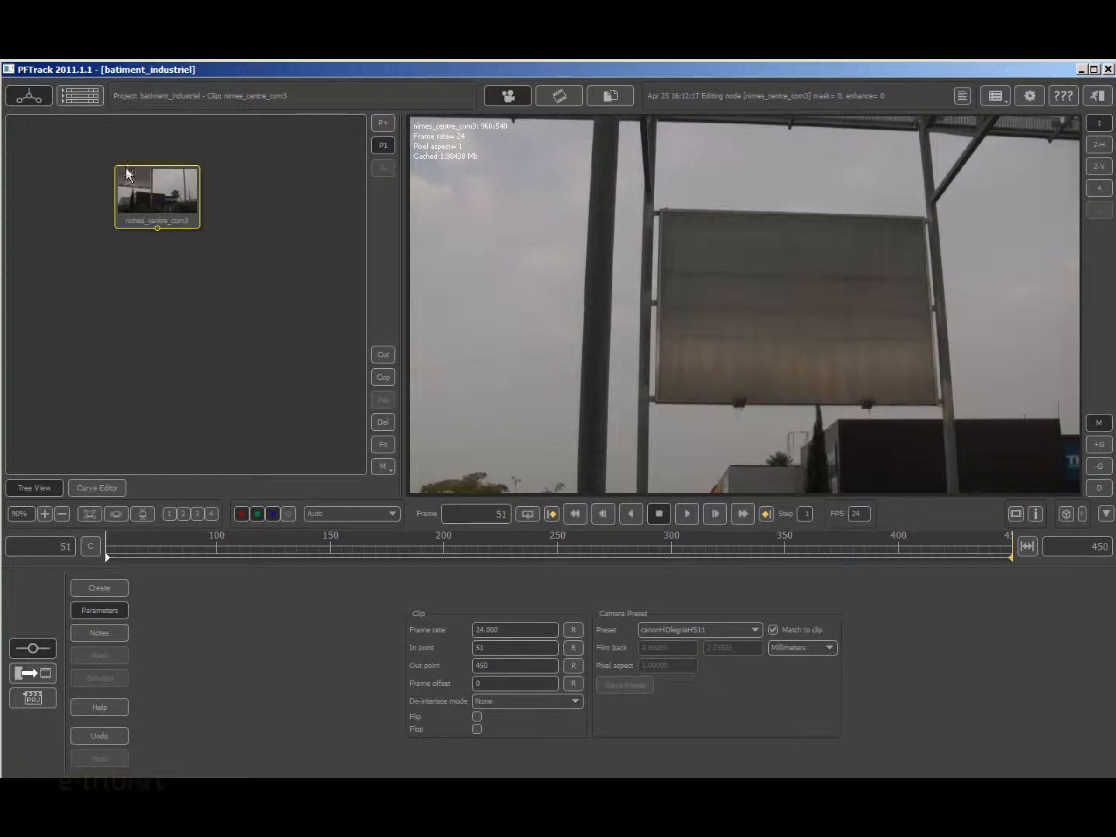
left_click_drag(166, 218, 180, 379)
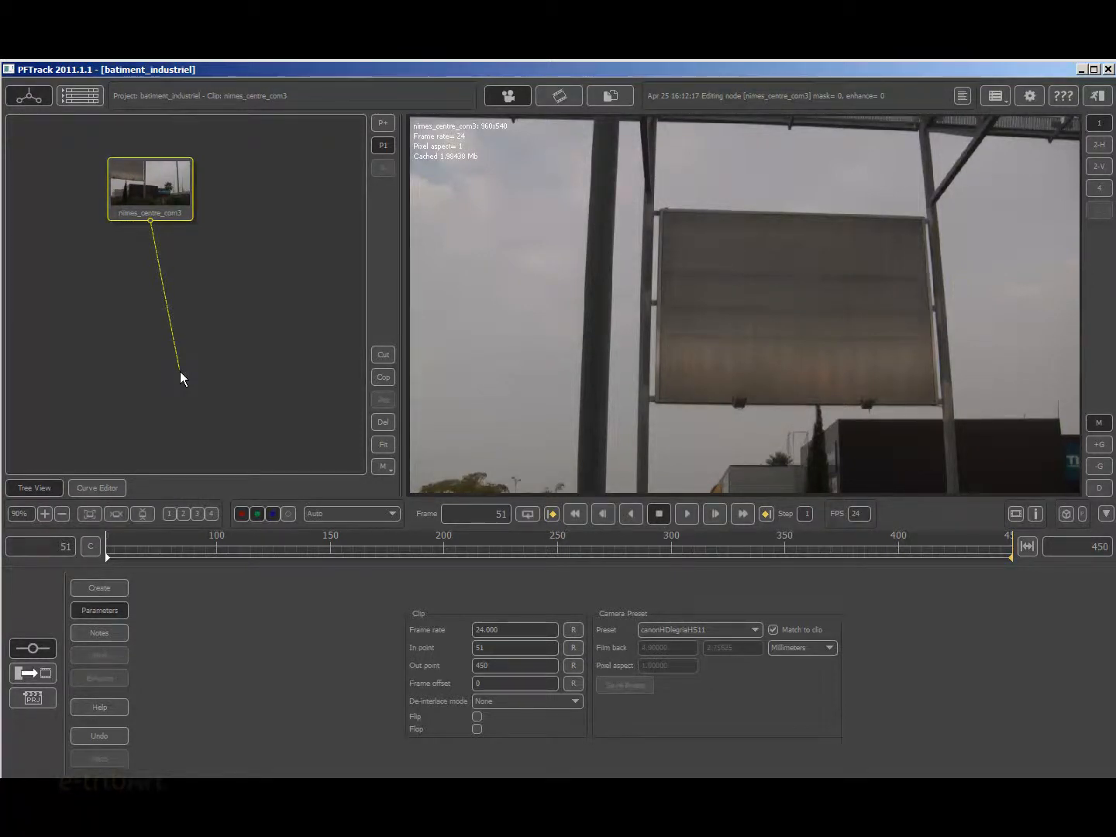
left_click_drag(181, 378, 180, 378)
mouse_move(164, 202)
left_mouse_down()
mouse_move(140, 214)
mouse_move(167, 218)
mouse_move(169, 188)
left_mouse_up()
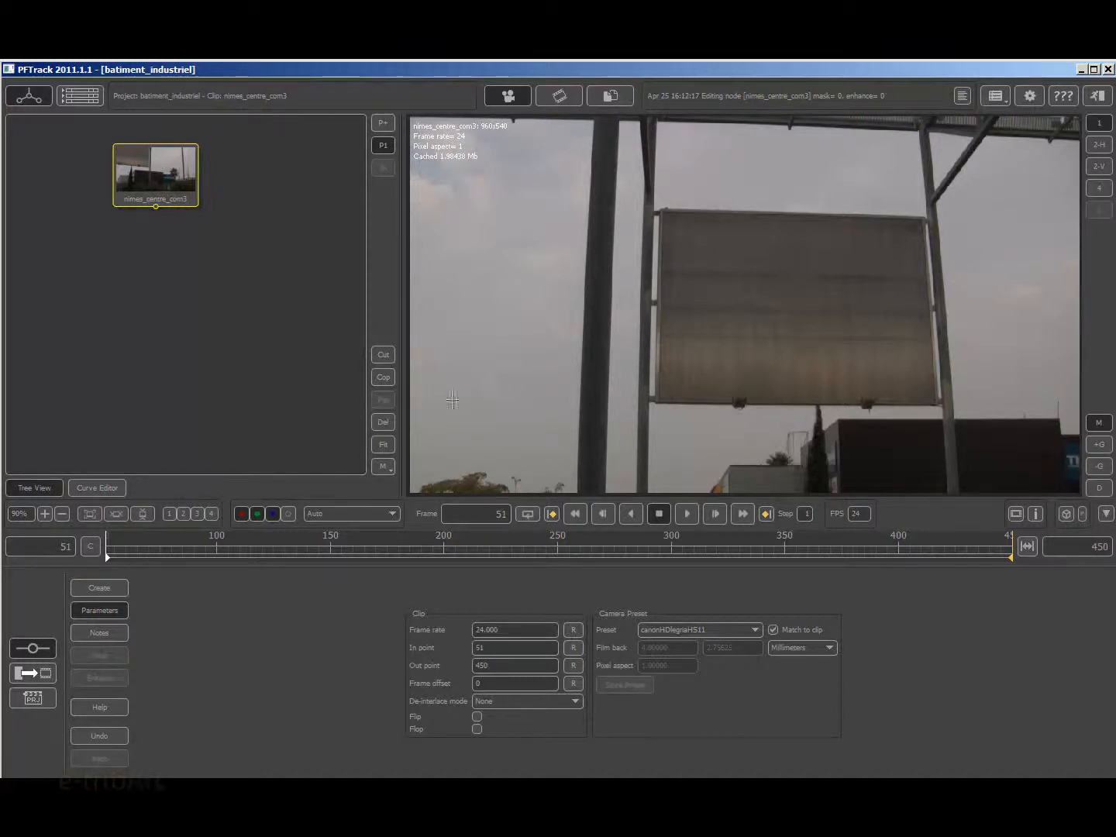
mouse_move(178, 176)
left_mouse_down()
mouse_move(200, 225)
mouse_move(165, 186)
left_mouse_up()
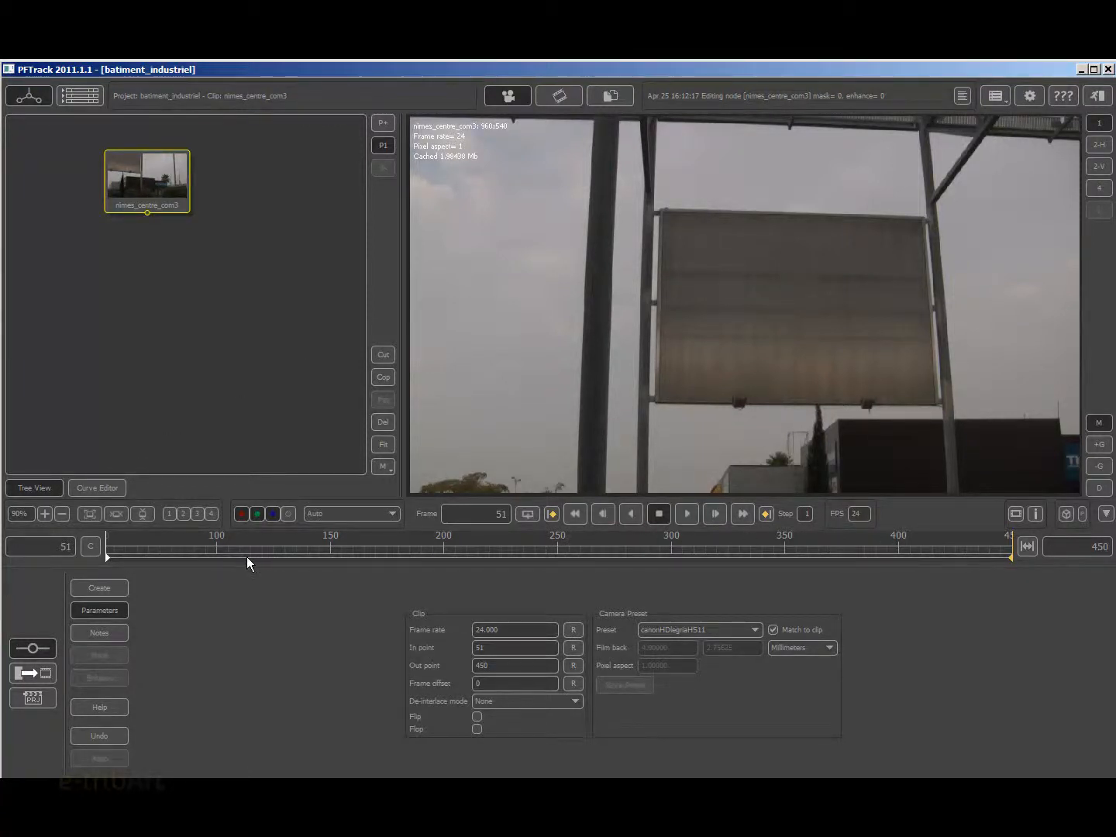
Play the nimes_centre_com3 clip from its start, stop it, and scrub back to frame 75.
left_click_drag(133, 546, 108, 576)
left_click(689, 512)
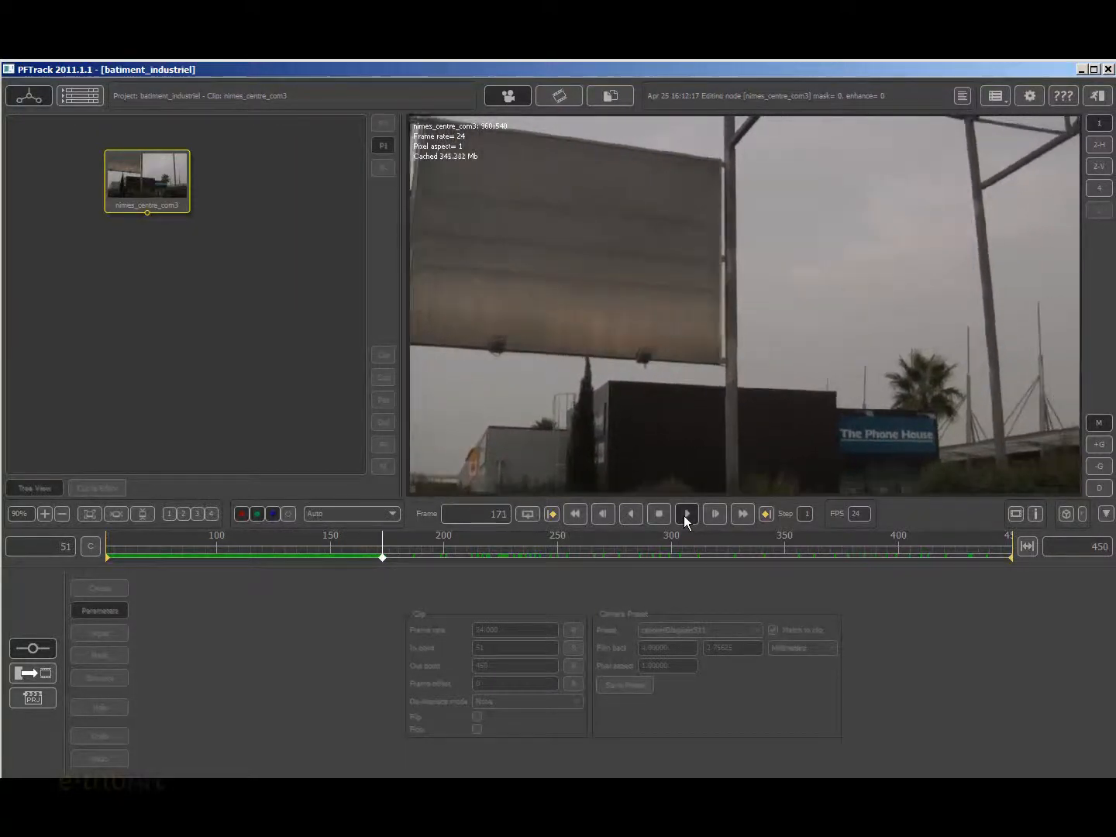
key("space")
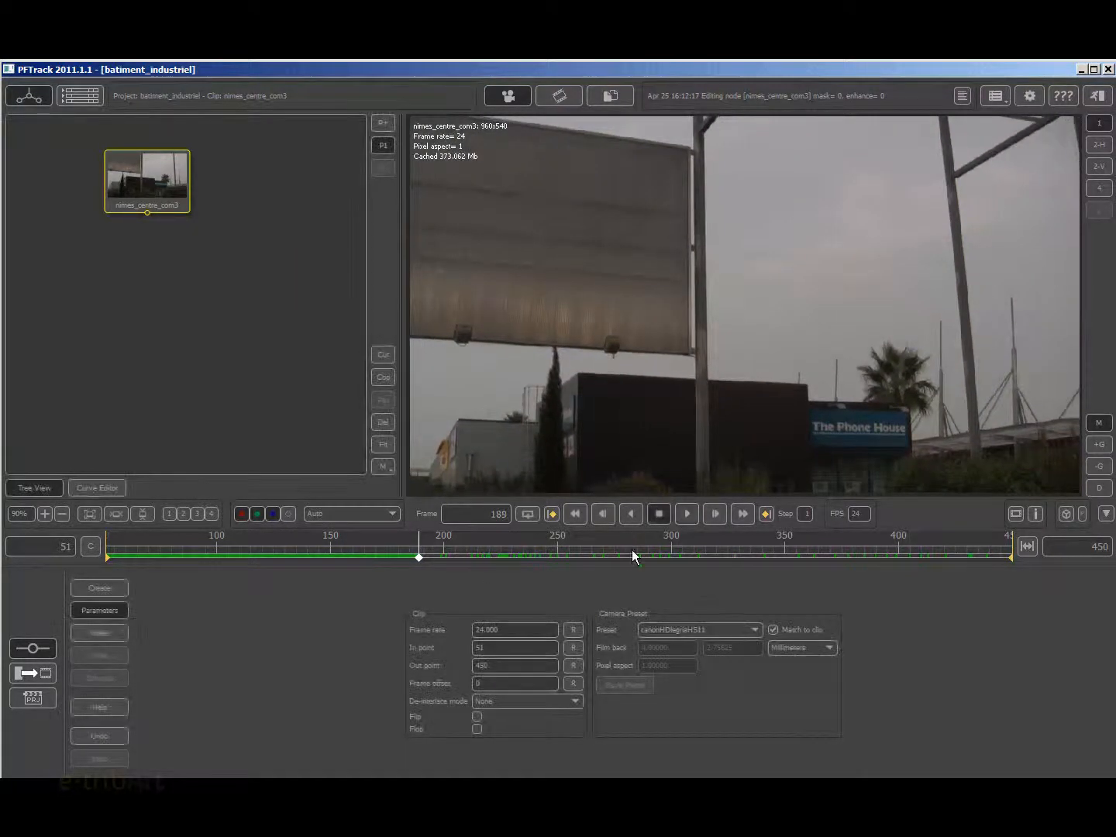
left_click_drag(419, 556, 161, 556)
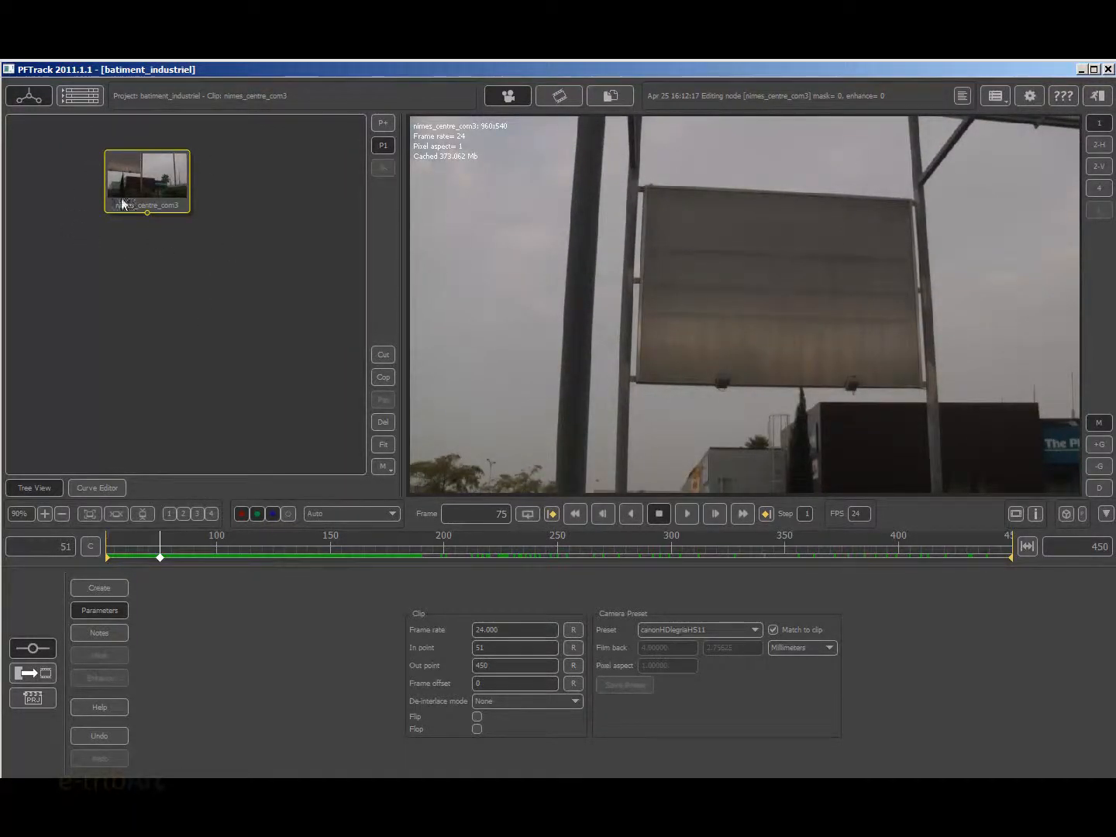
left_click_drag(146, 173, 144, 178)
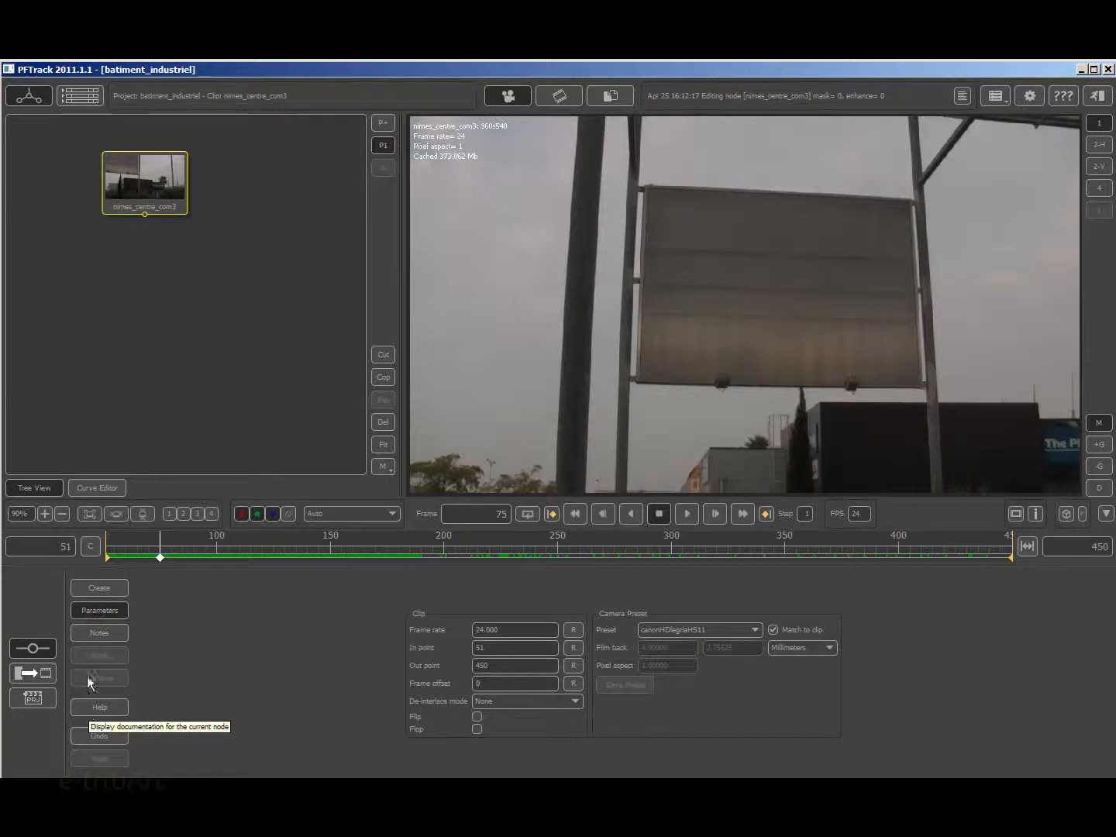
Set the nimes_centre_com3 clip's out point to 250, and scrub through the shortened range to frame 120.
left_click(94, 611)
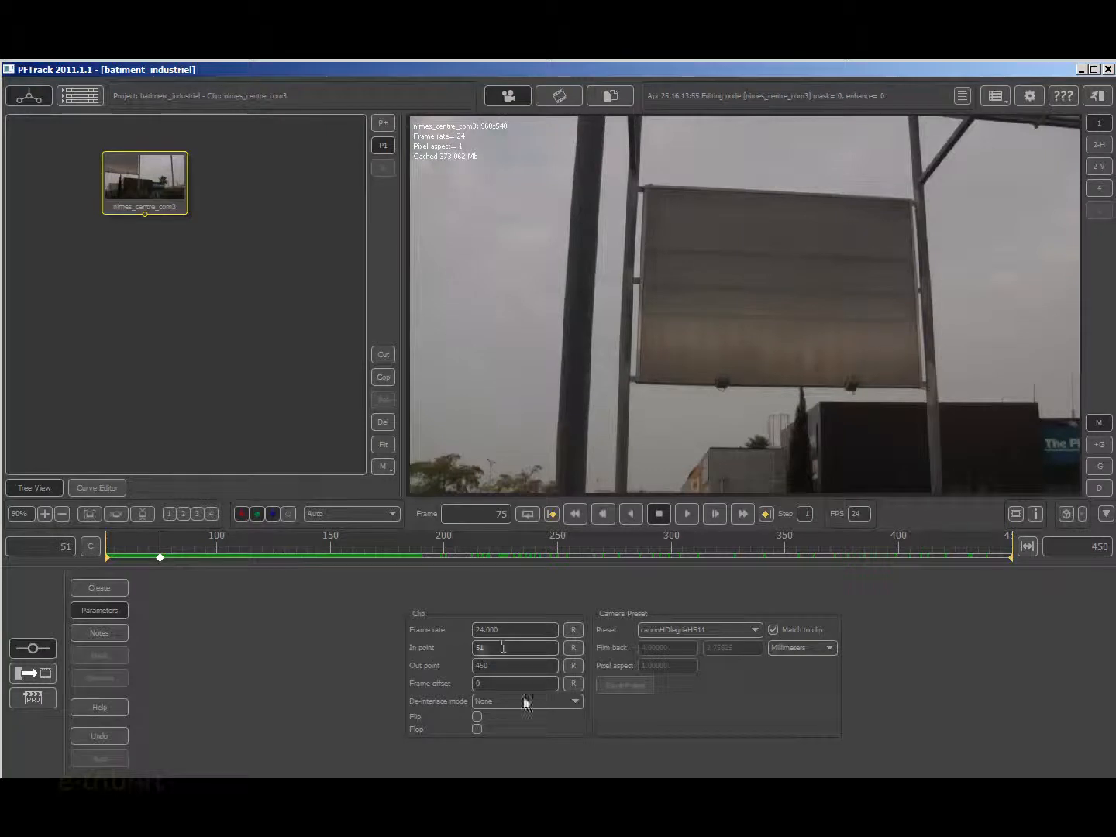
double_click(499, 666)
double_click(500, 665)
left_click_drag(882, 549, 559, 564)
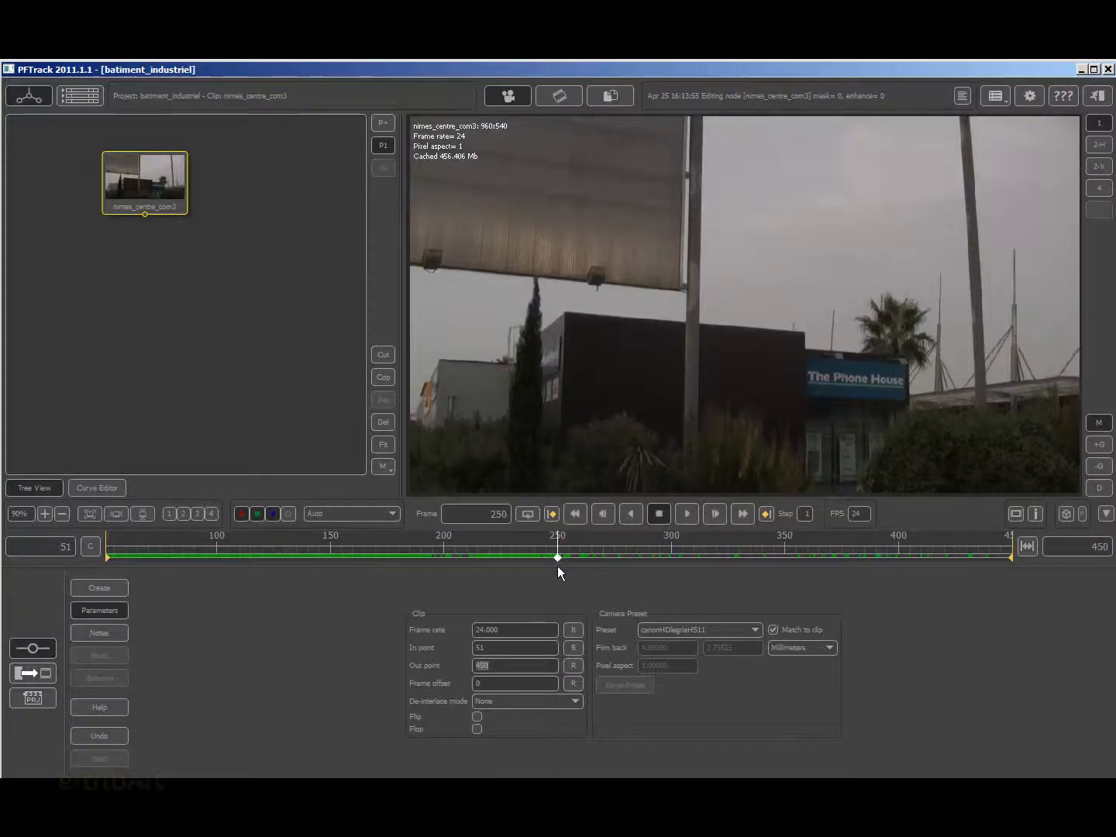
left_click(505, 667)
left_click_drag(462, 667, 464, 671)
double_click(492, 666)
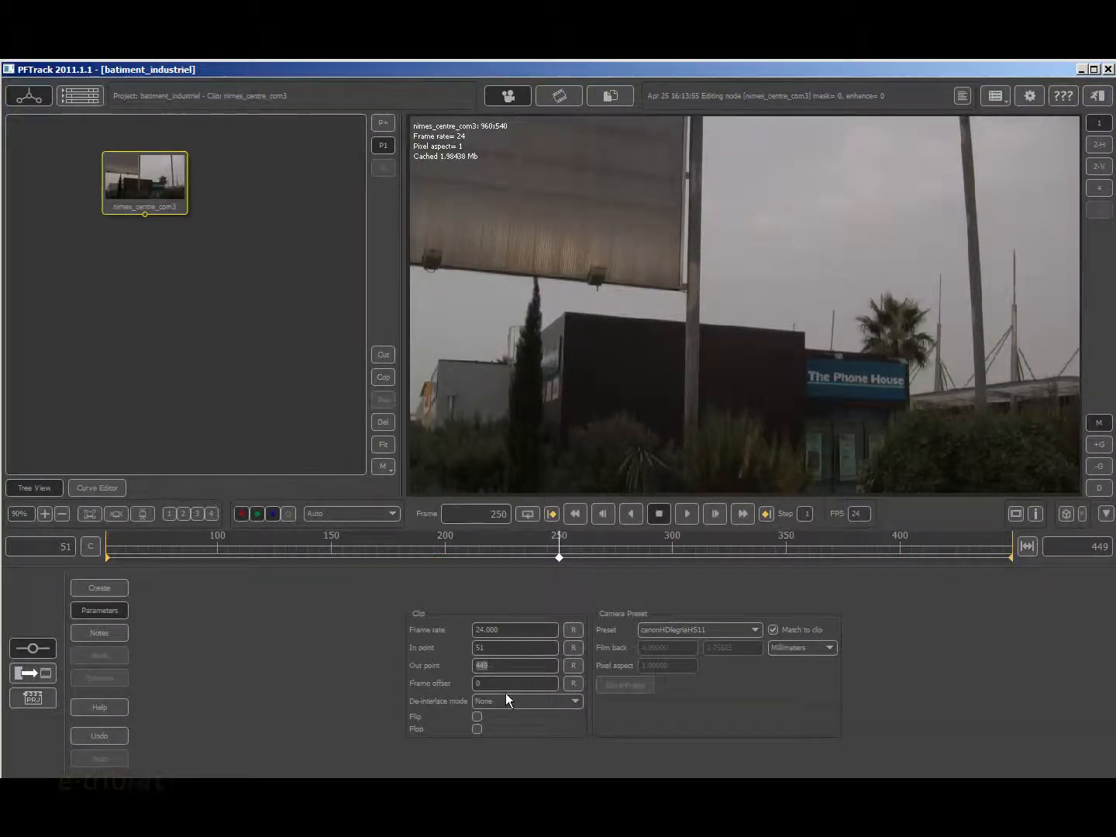
type("250")
key("Return")
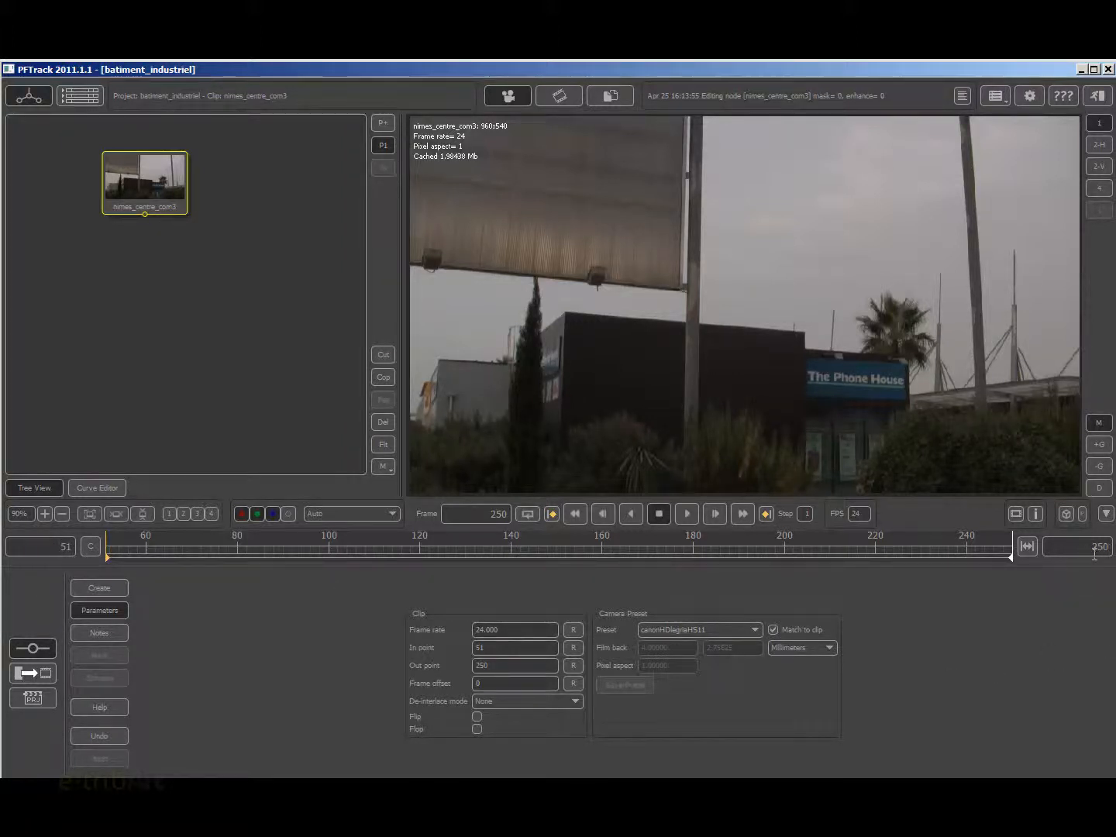
left_click_drag(232, 553, 382, 566)
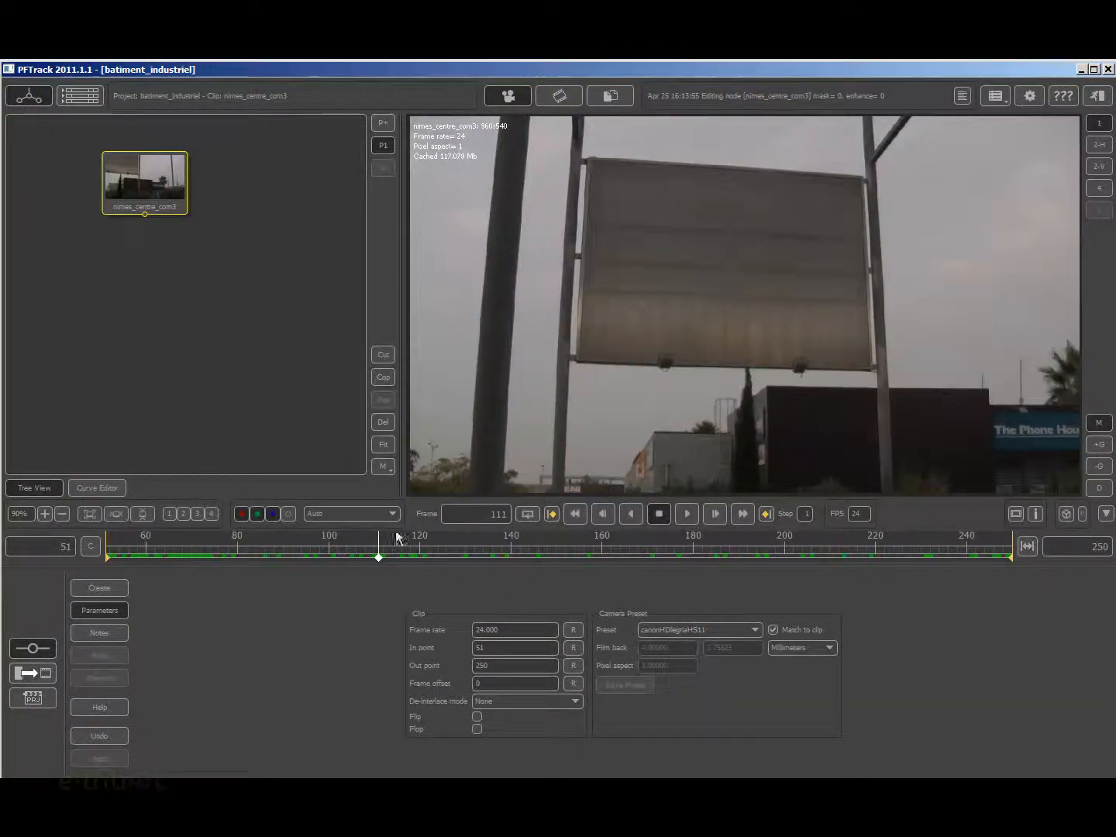
left_click(419, 553)
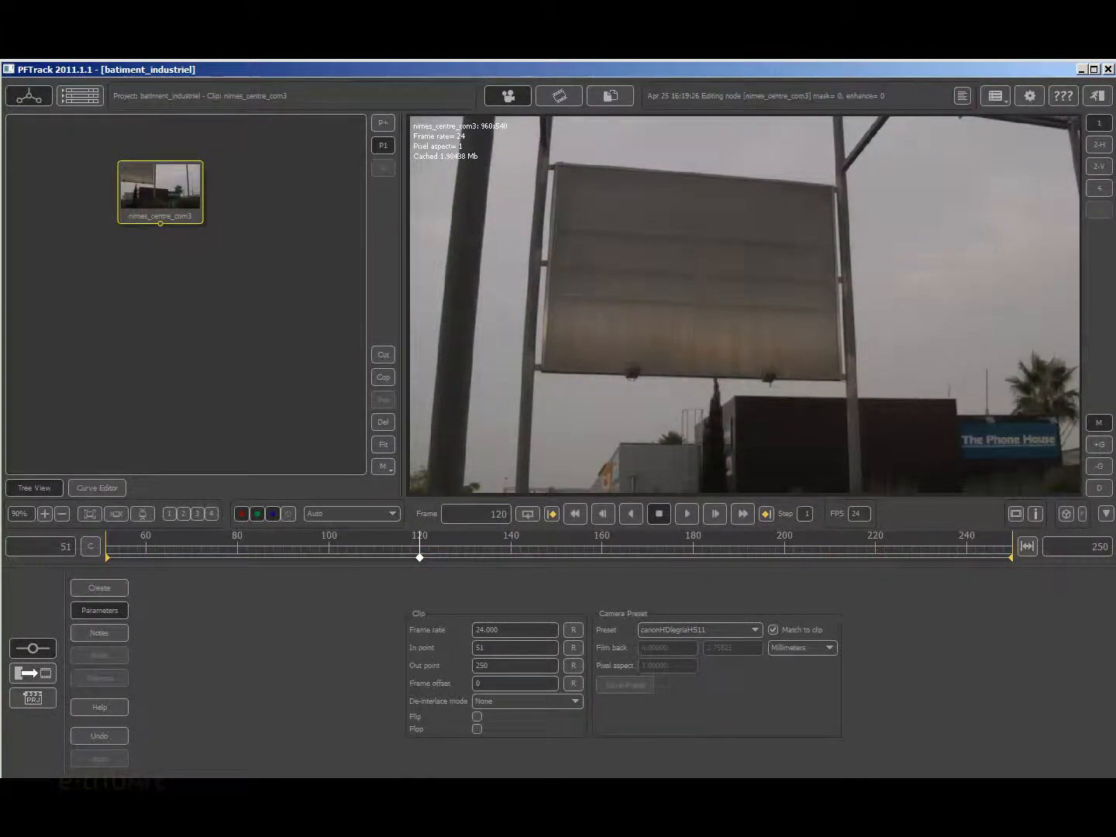